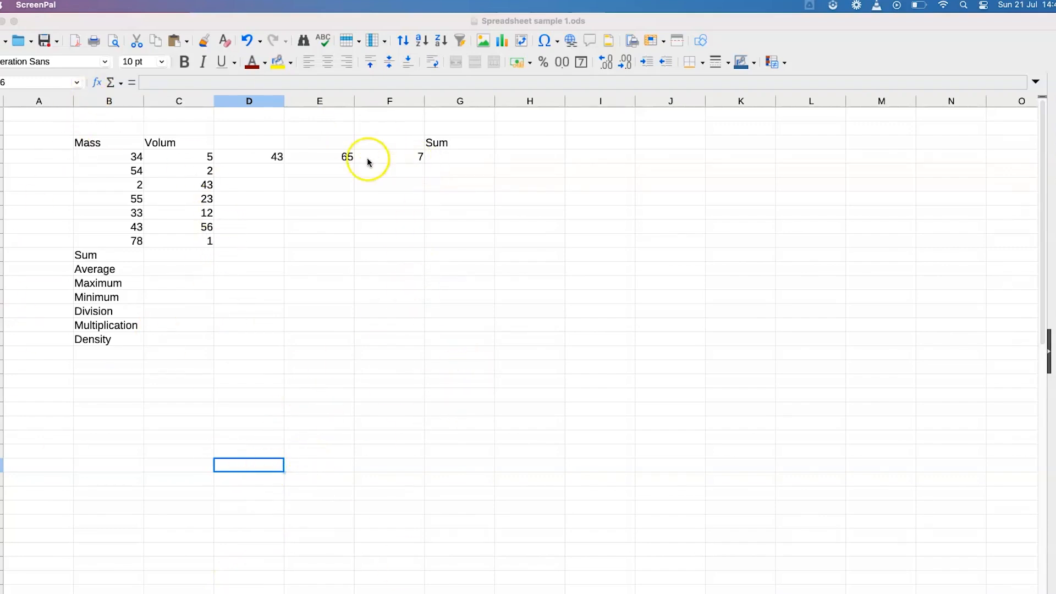
{"action": "left_click", "coordinate": [99, 156]}
{"action": "left_click", "coordinate": [333, 226]}
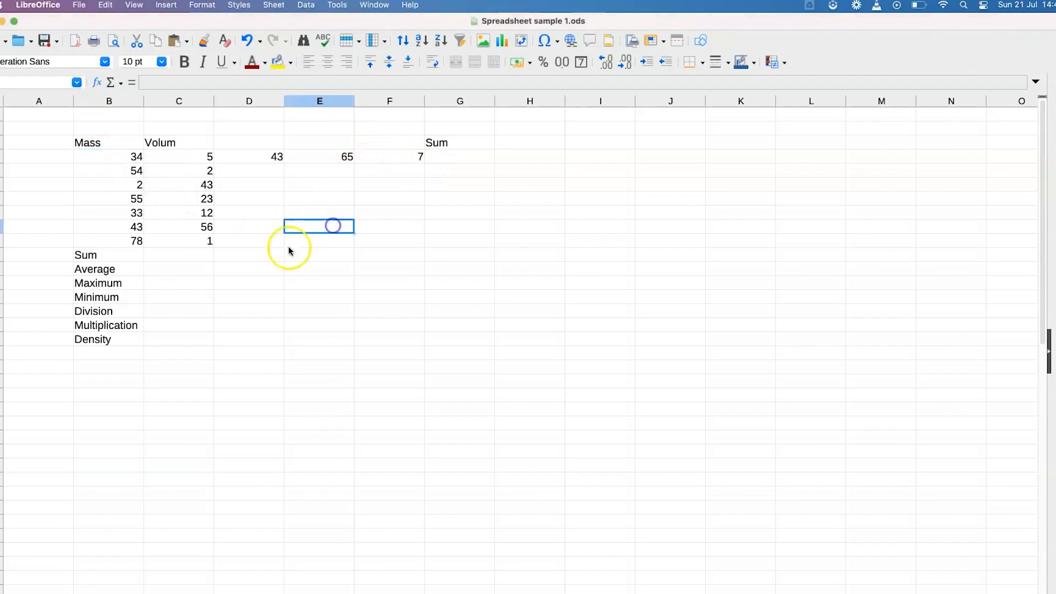
{"action": "left_click", "coordinate": [88, 143]}
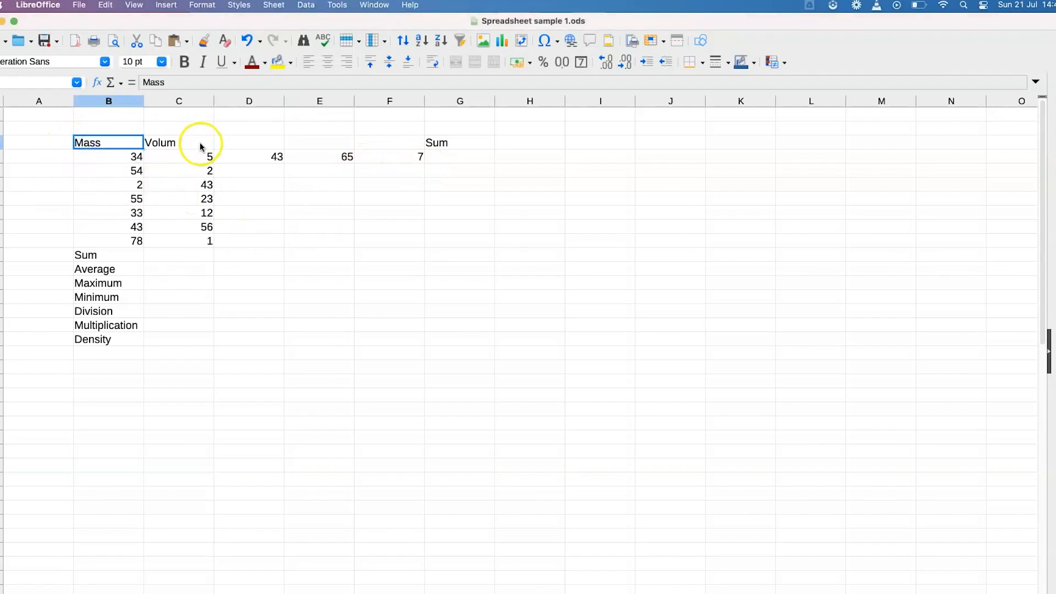
{"action": "left_click", "coordinate": [200, 147]}
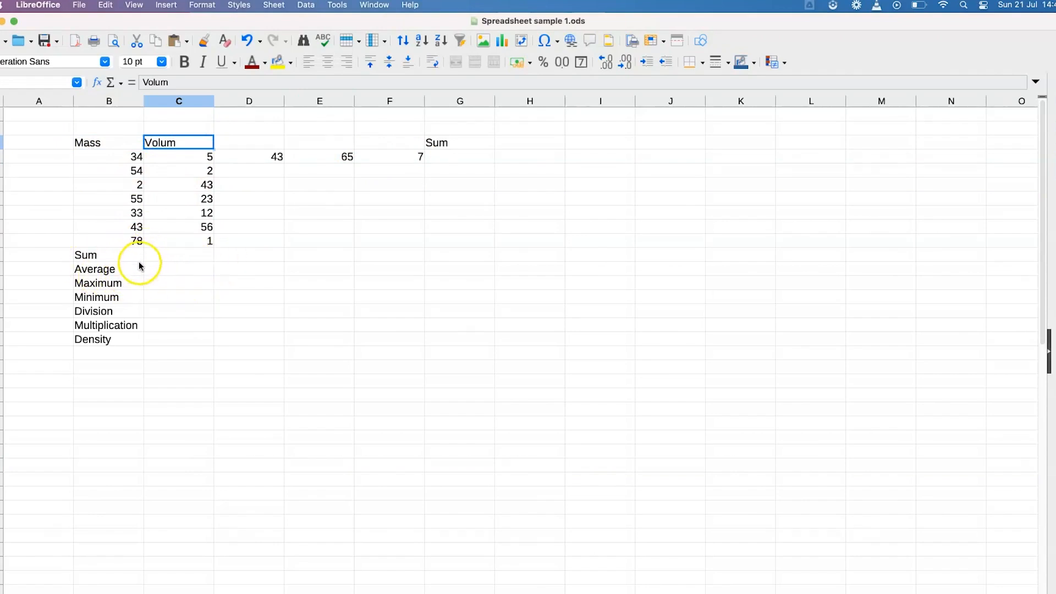
Move the calculation labels from Sum to Density in B11:B17 to column A, starting at A11, and clear the cut marking.
{"action": "left_click_drag", "start_coordinate": [107, 255], "coordinate": [122, 340]}
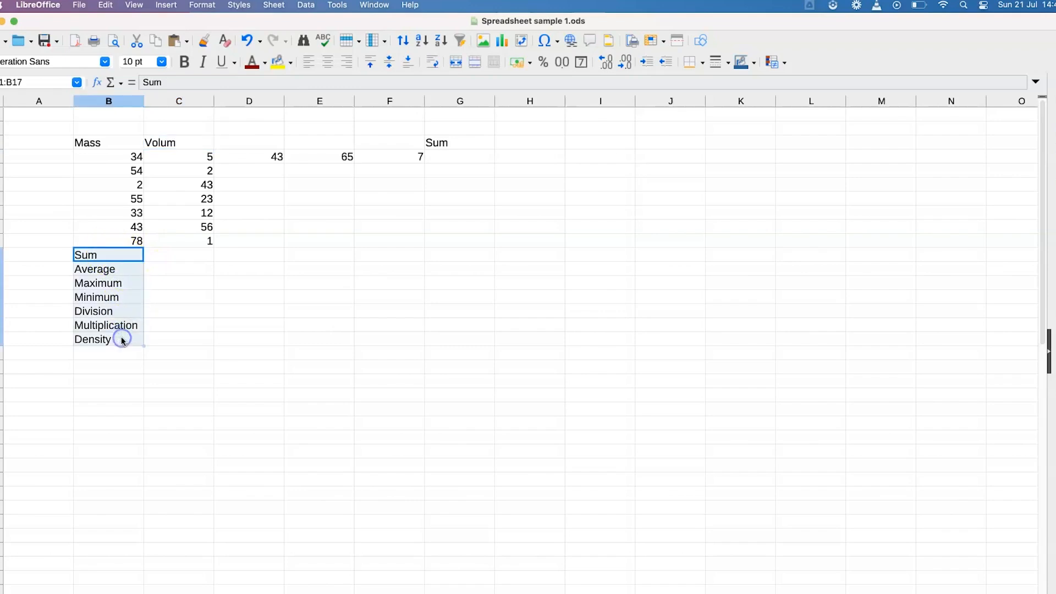
{"action": "key", "text": "super+x"}
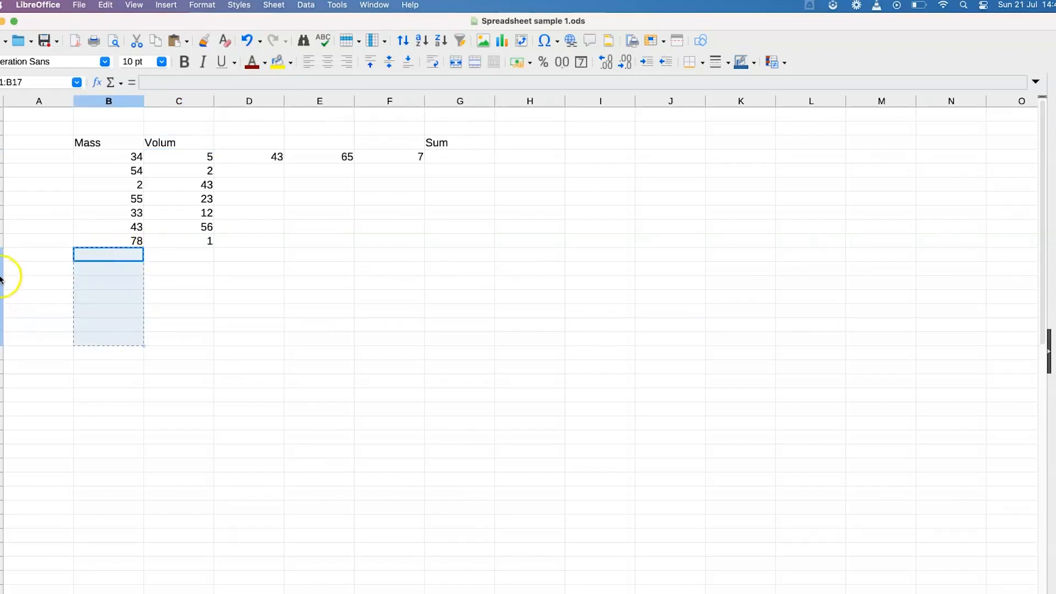
{"action": "left_click", "coordinate": [58, 254]}
{"action": "key", "text": "super+v"}
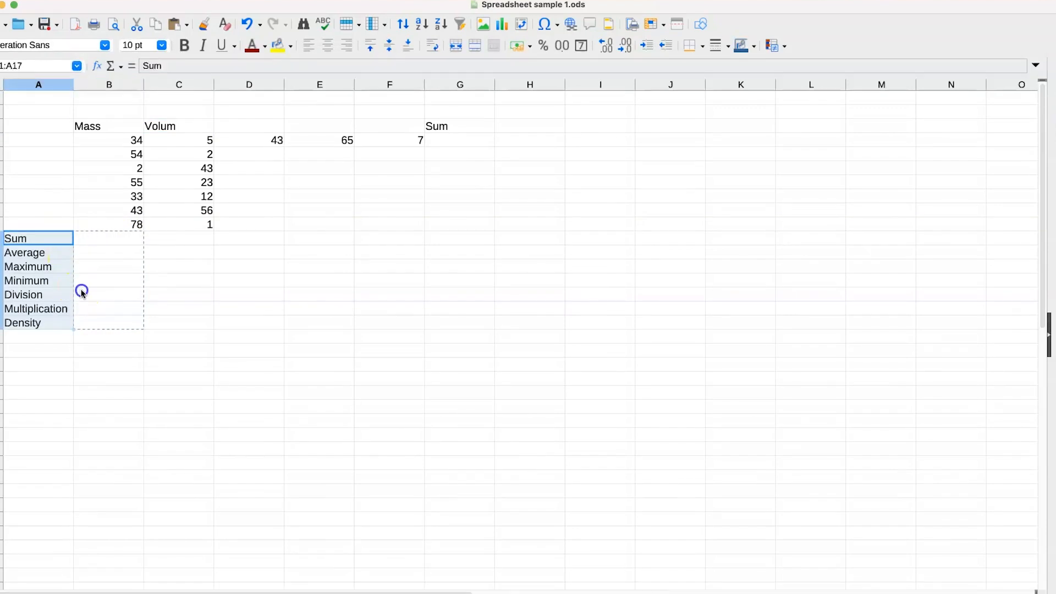
{"action": "left_click", "coordinate": [81, 310]}
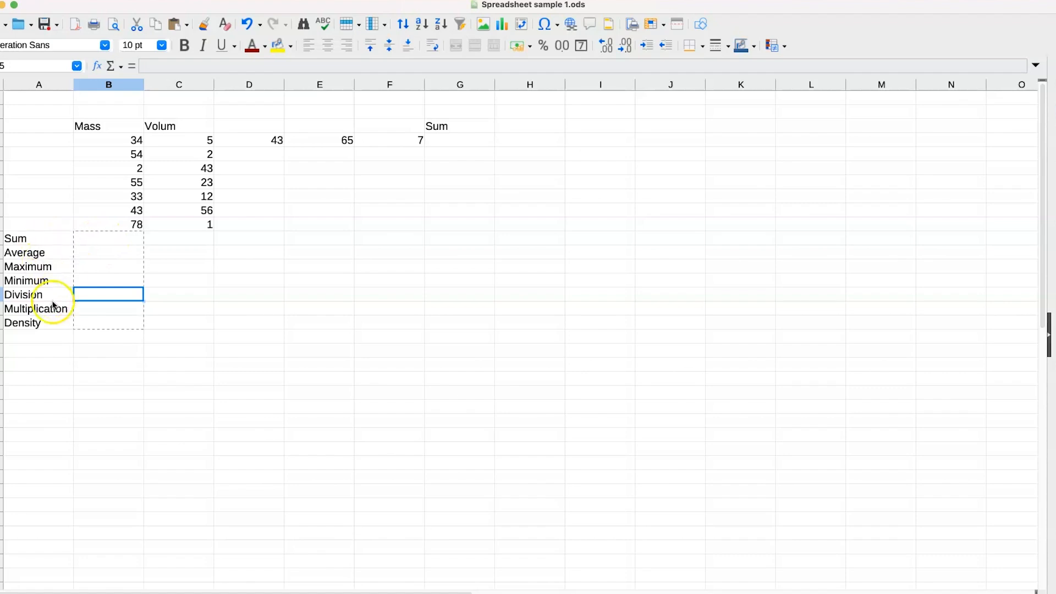
{"action": "left_click", "coordinate": [229, 336]}
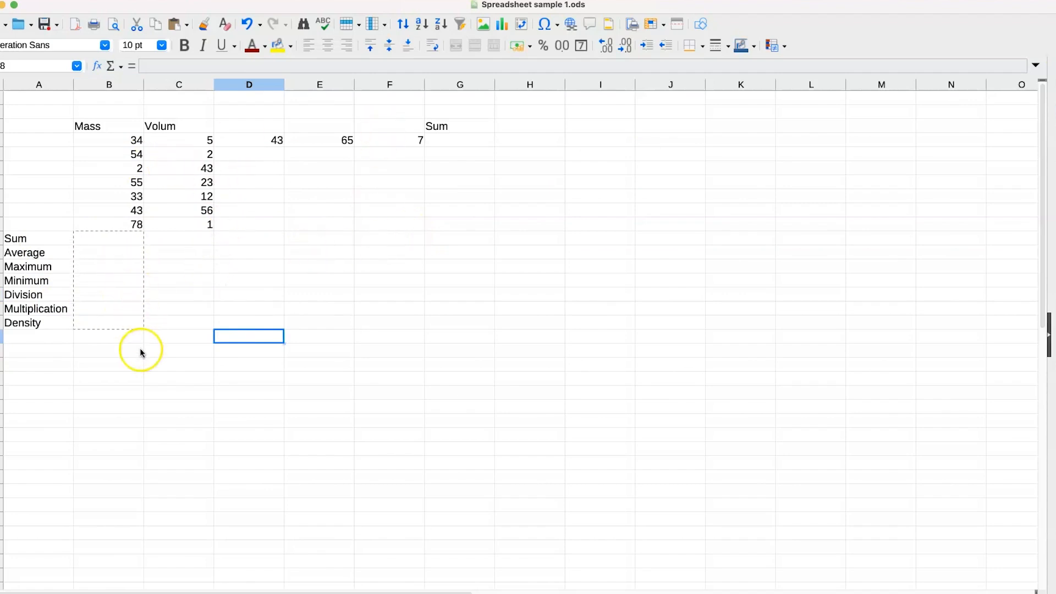
{"action": "left_click", "coordinate": [106, 240]}
{"action": "key", "text": "Escape"}
{"action": "left_click", "coordinate": [254, 355]}
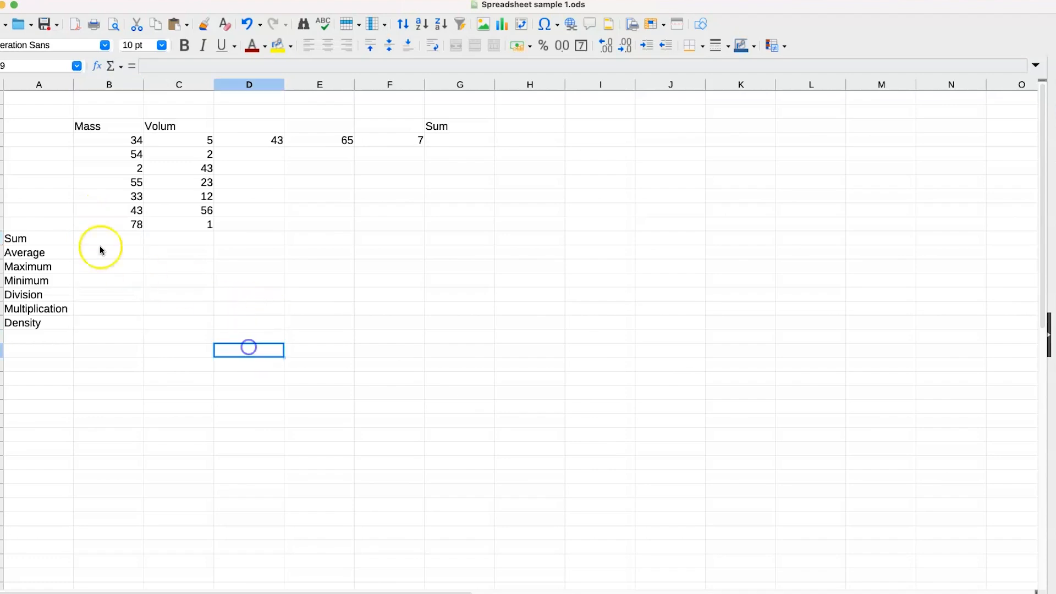
Add up the Mass values in B11 with the formula =34+54+2+55+33+43+78.
{"action": "left_click", "coordinate": [87, 237]}
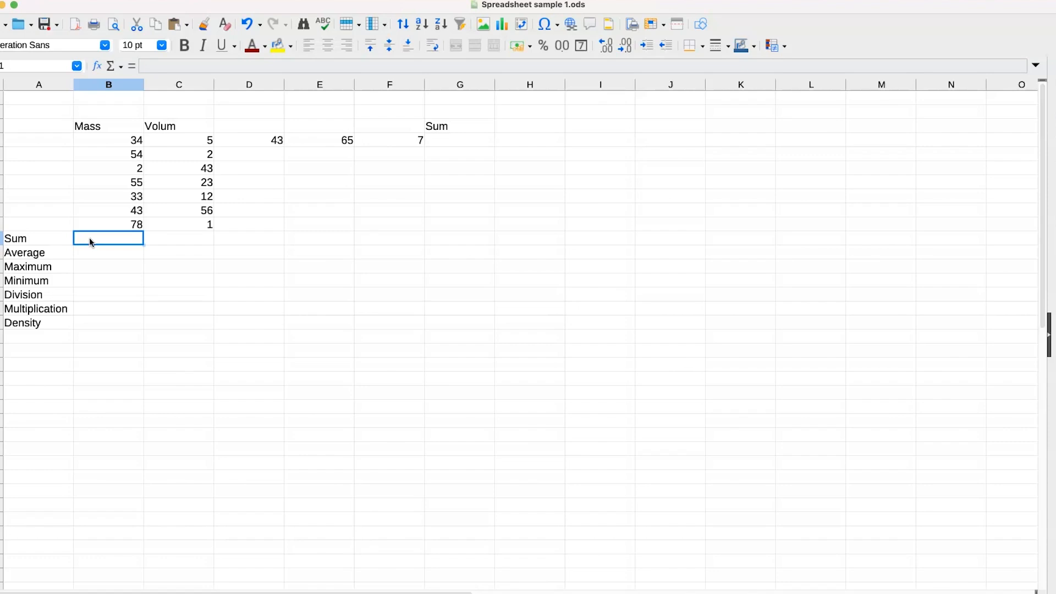
{"action": "type", "text": "="}
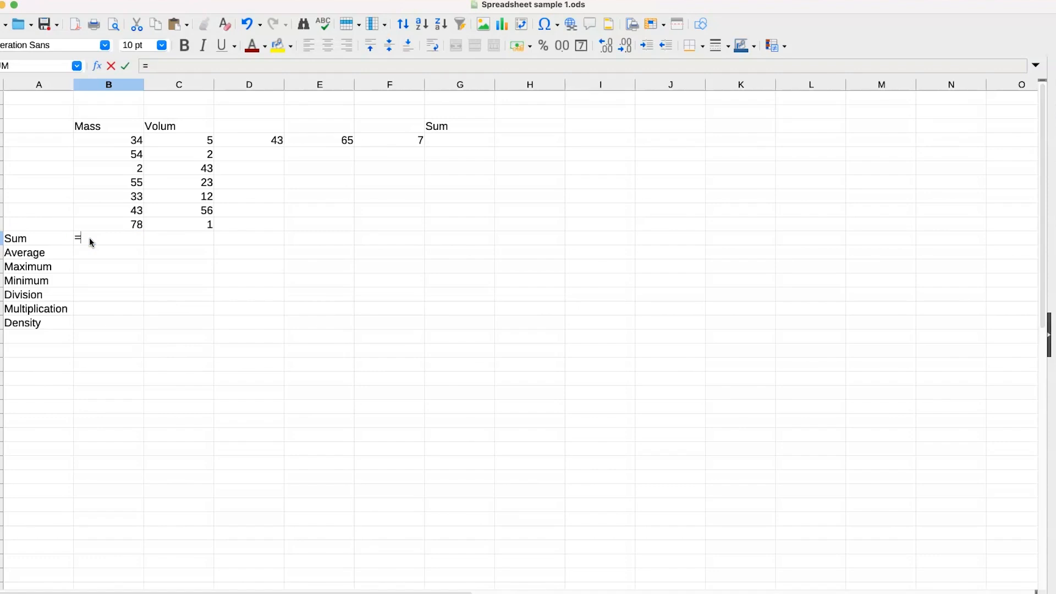
{"action": "type", "text": "34+54+2+55+33"}
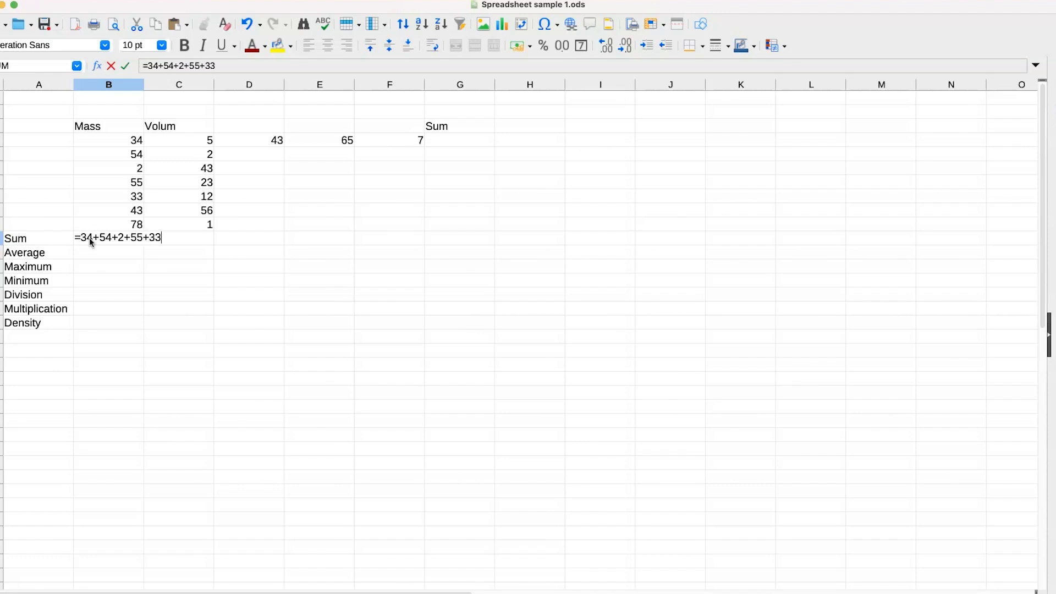
{"action": "type", "text": "+43+78"}
{"action": "key", "text": "Return"}
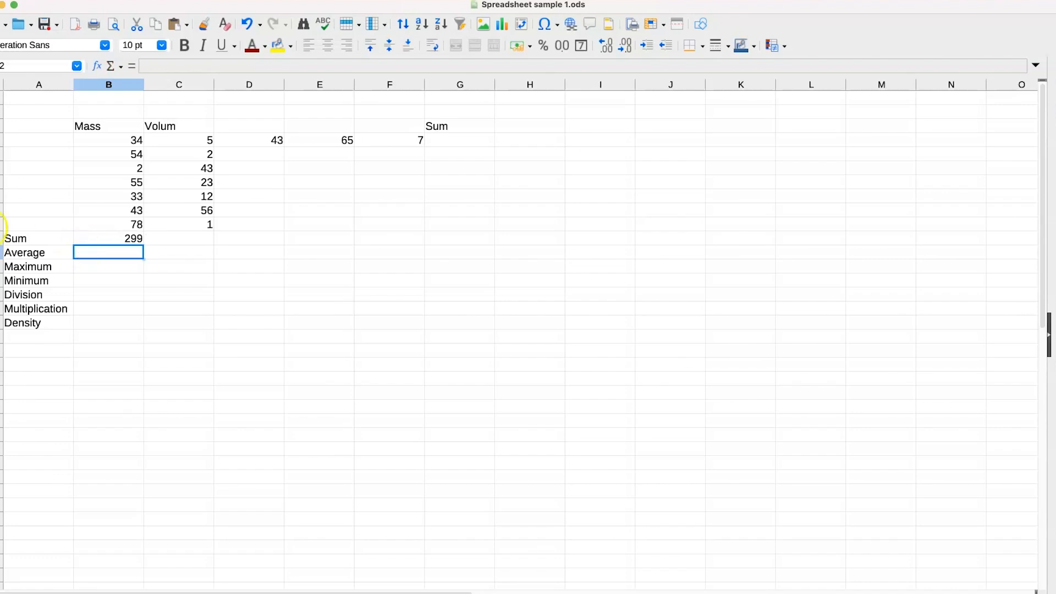
Delete the manually written addition formula from B11.
{"action": "left_click", "coordinate": [120, 242]}
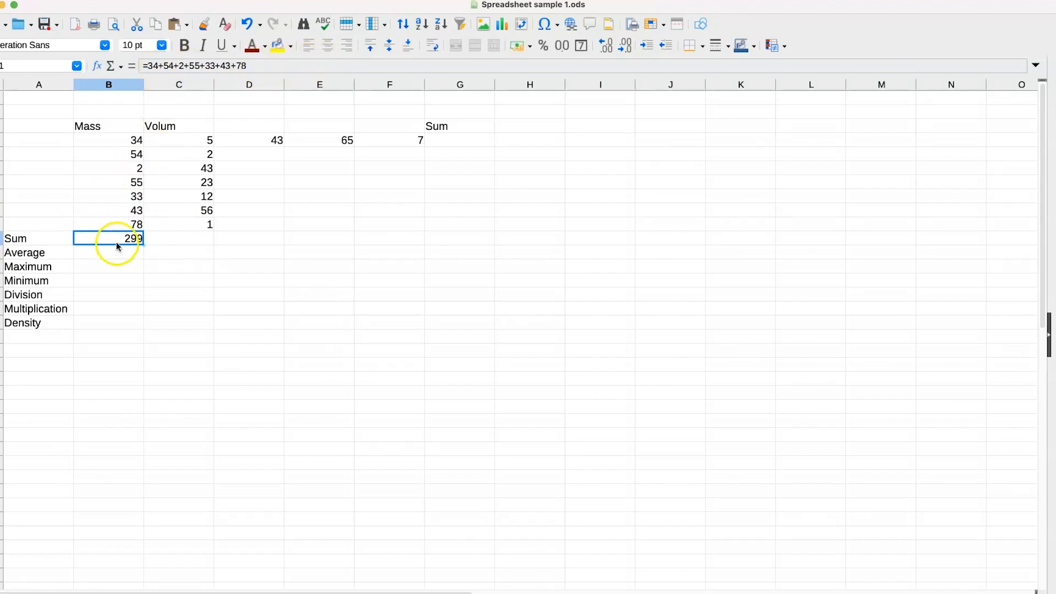
{"action": "key", "text": "BackSpace"}
{"action": "key", "text": "Return"}
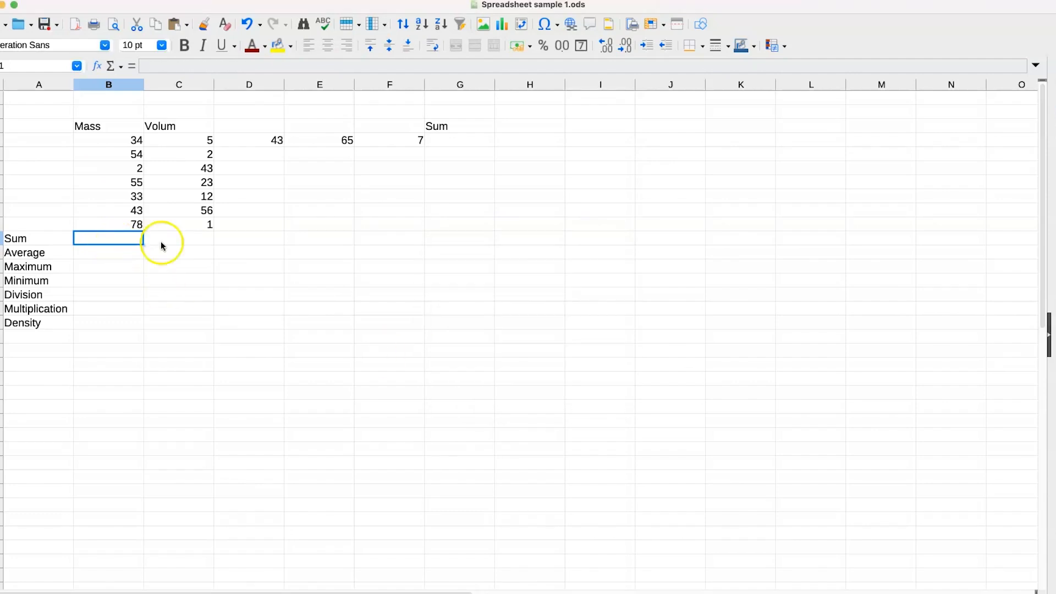
Calculate the sum of the Mass values in B11 with =SUM(B4:B10).
{"action": "left_click", "coordinate": [164, 266]}
{"action": "left_click", "coordinate": [126, 244]}
{"action": "type", "text": "=sum"}
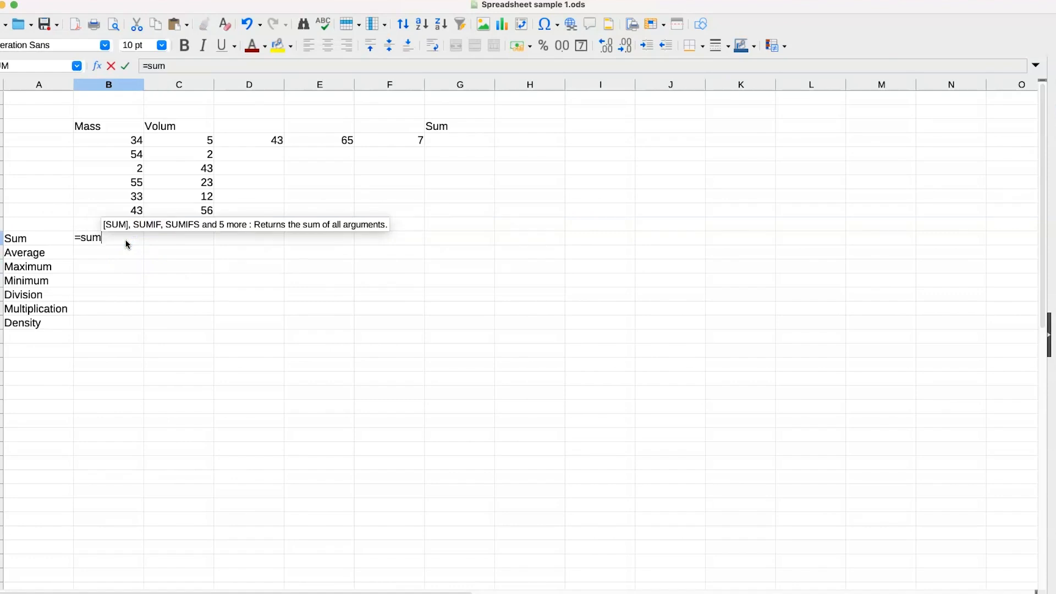
{"action": "type", "text": "("}
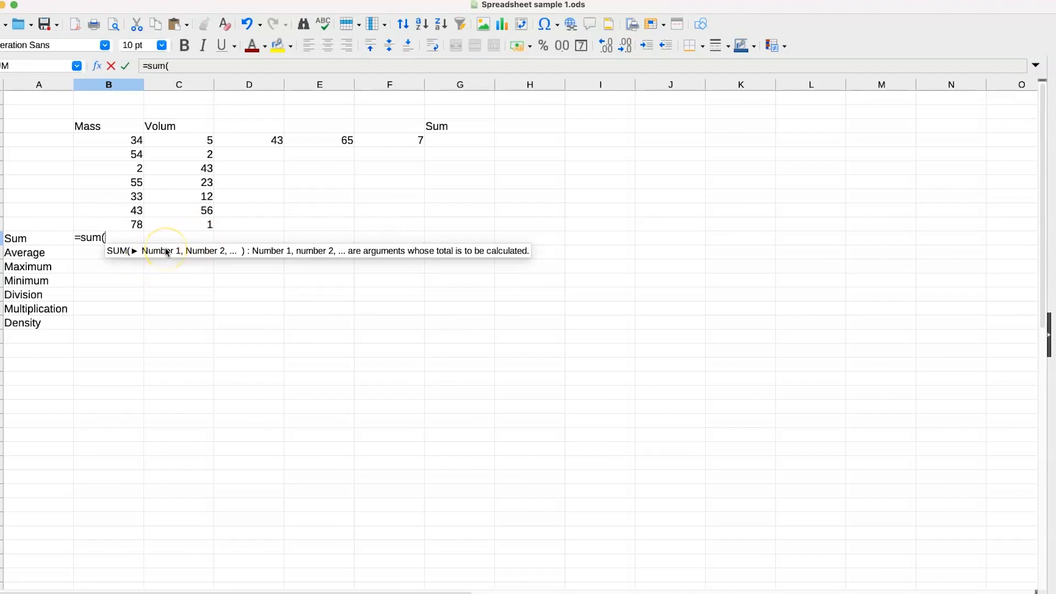
{"action": "left_click", "coordinate": [122, 138]}
{"action": "left_click_drag", "start_coordinate": [122, 139], "coordinate": [135, 224]}
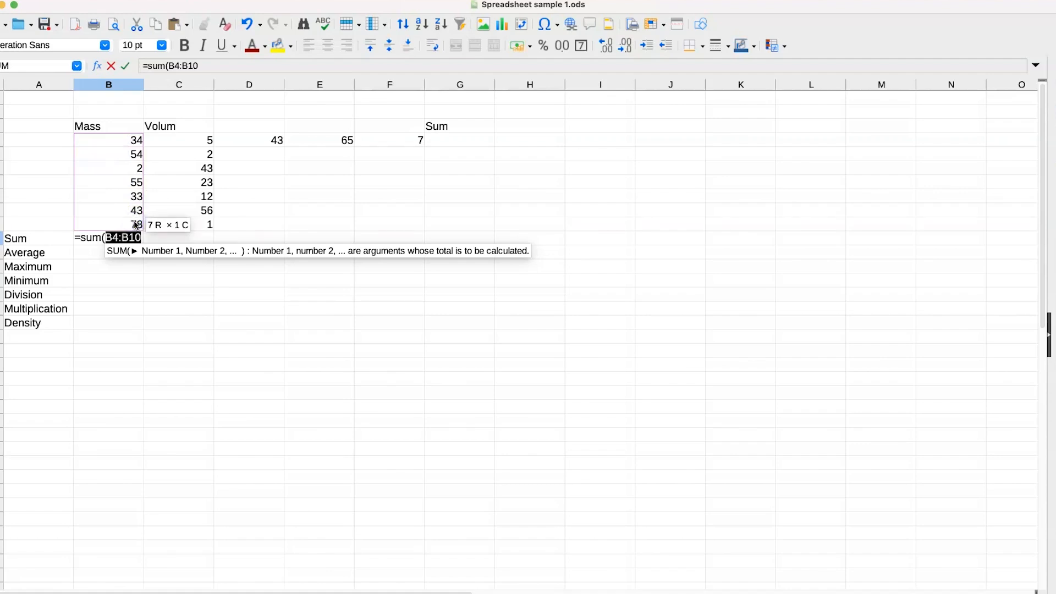
{"action": "type", "text": ")"}
{"action": "left_click", "coordinate": [135, 225]}
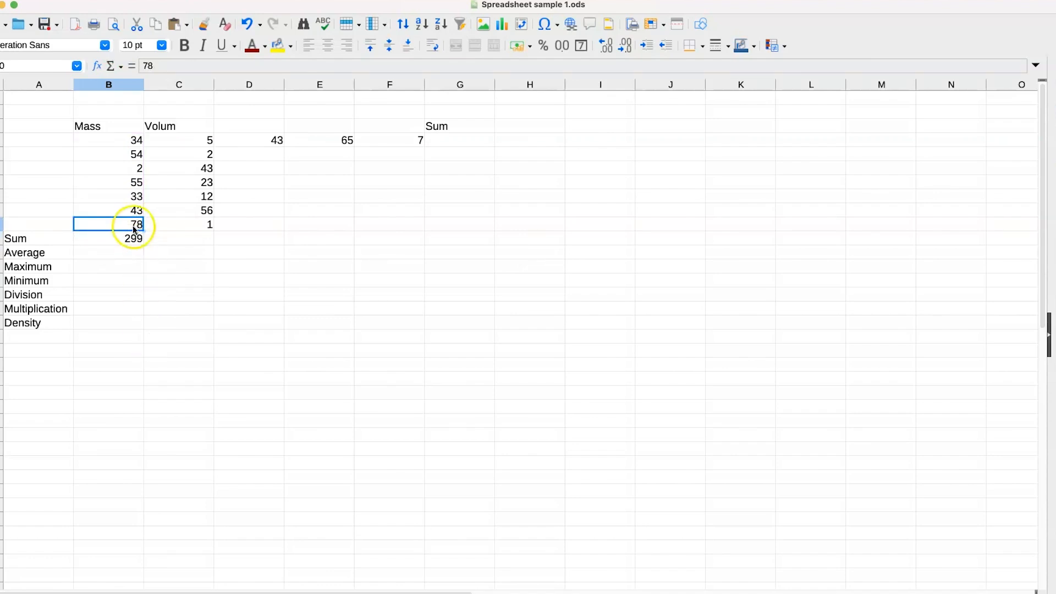
{"action": "left_click", "coordinate": [122, 239]}
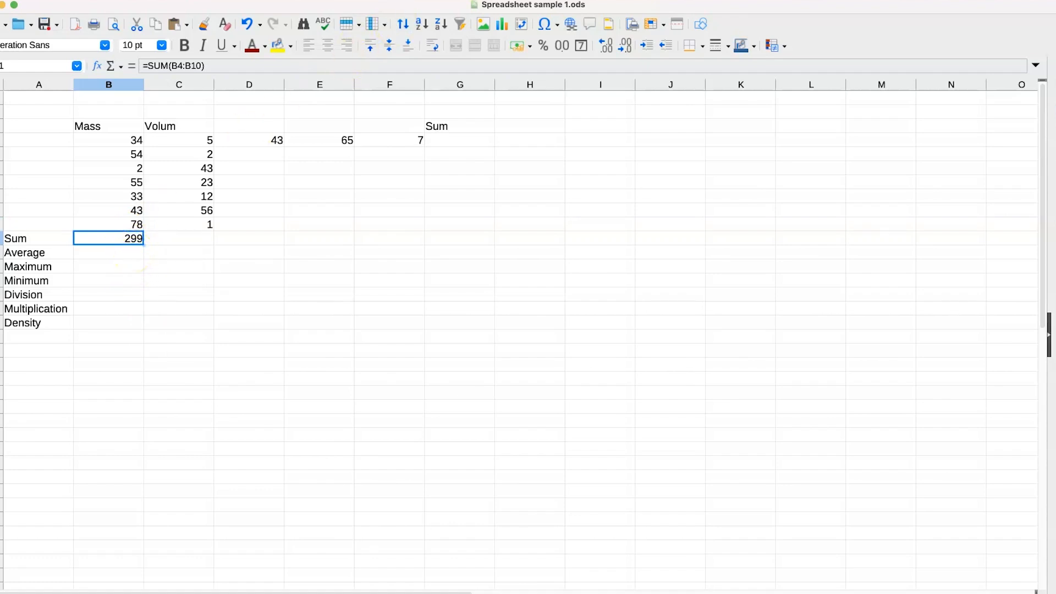
Calculate the average of the Mass values in B12 with =AVERAGE(B4:B10).
{"action": "left_click", "coordinate": [725, 2]}
{"action": "left_click", "coordinate": [126, 258]}
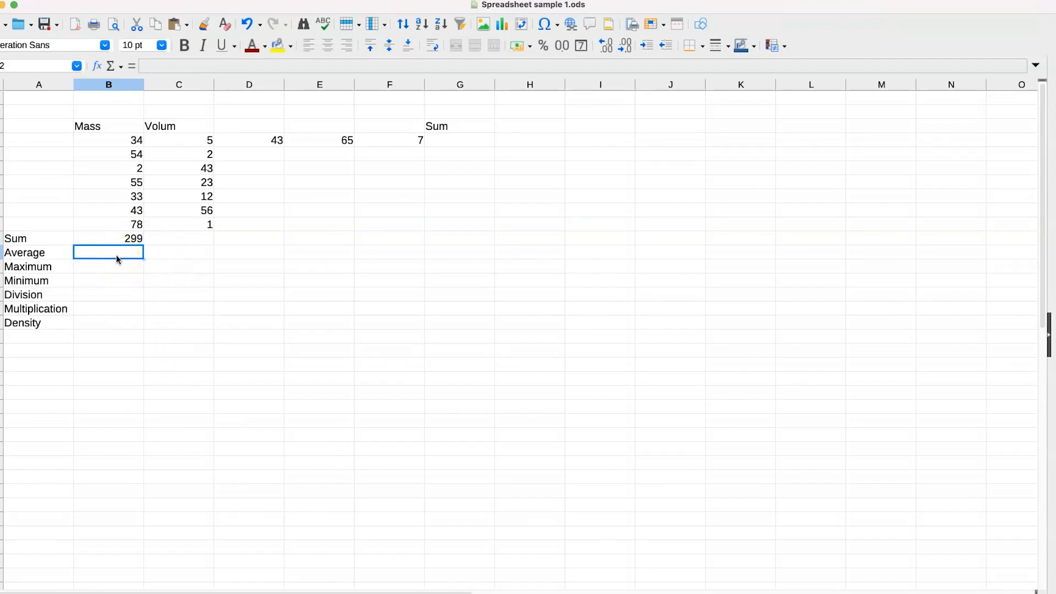
{"action": "type", "text": "="}
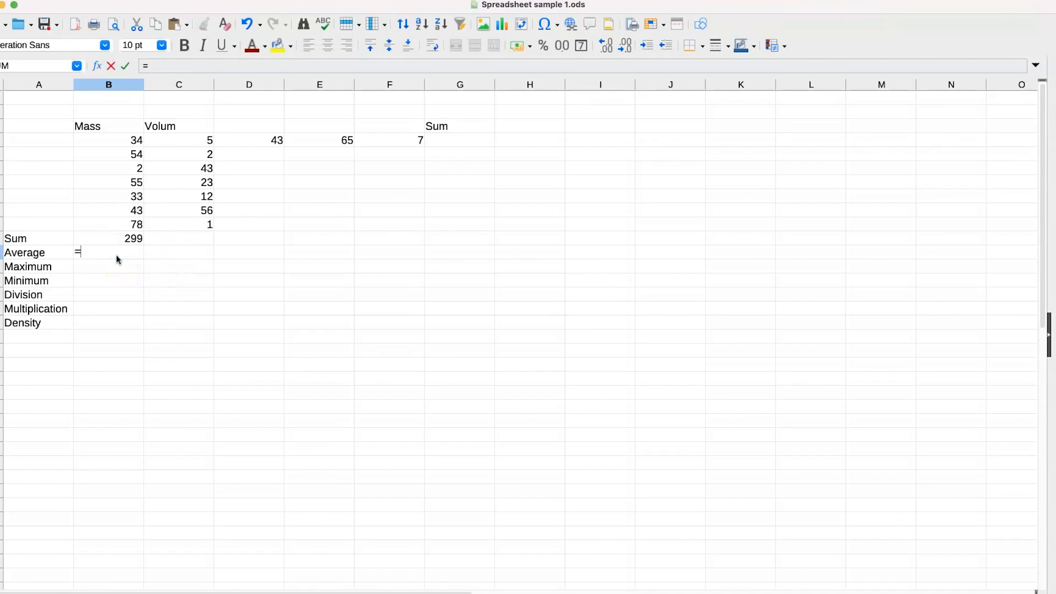
{"action": "type", "text": "average"}
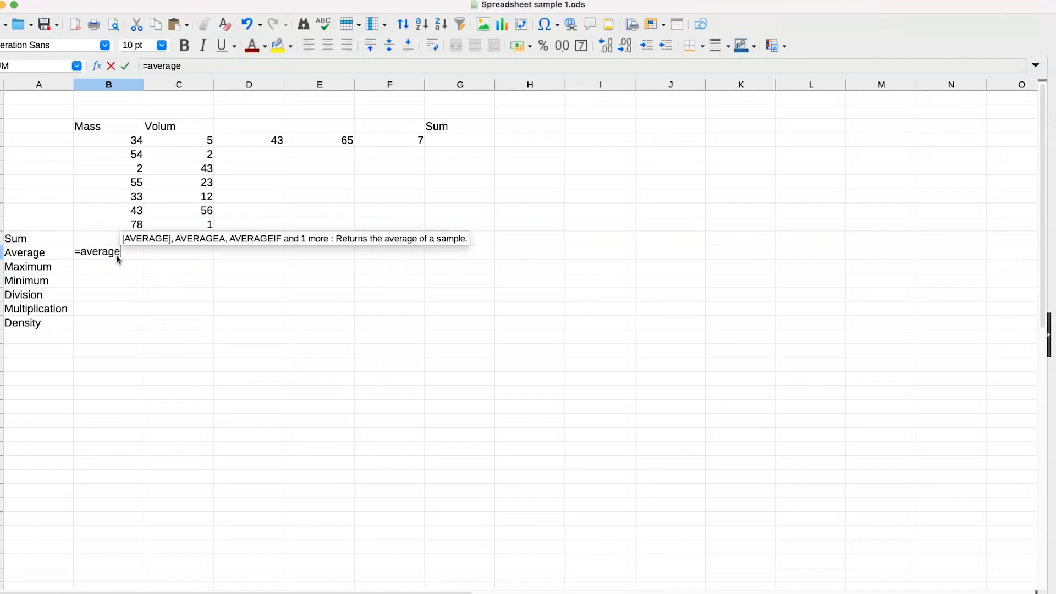
{"action": "type", "text": "("}
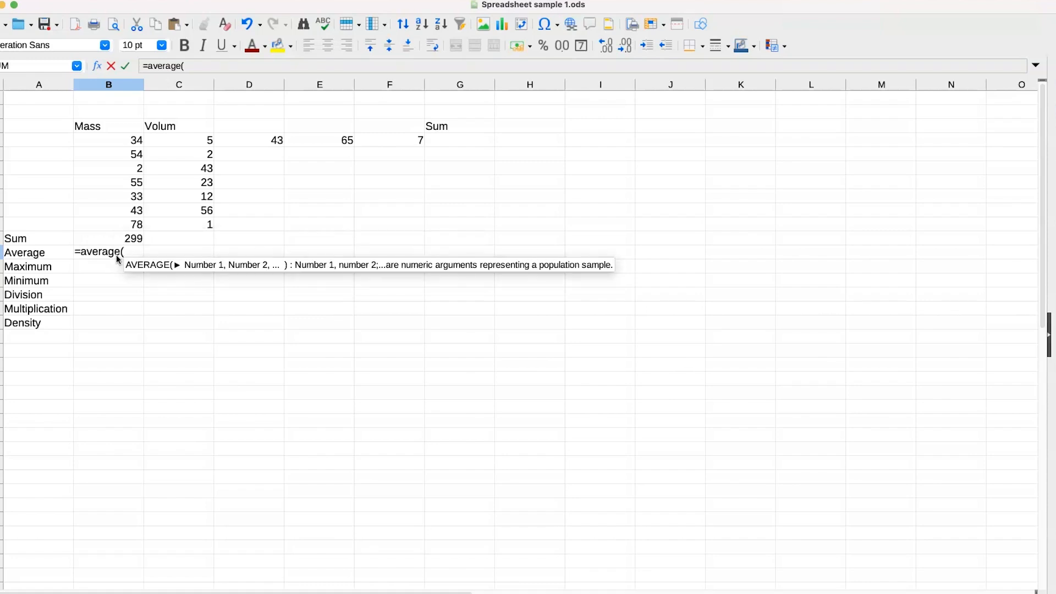
{"action": "left_click_drag", "start_coordinate": [133, 160], "coordinate": [133, 228]}
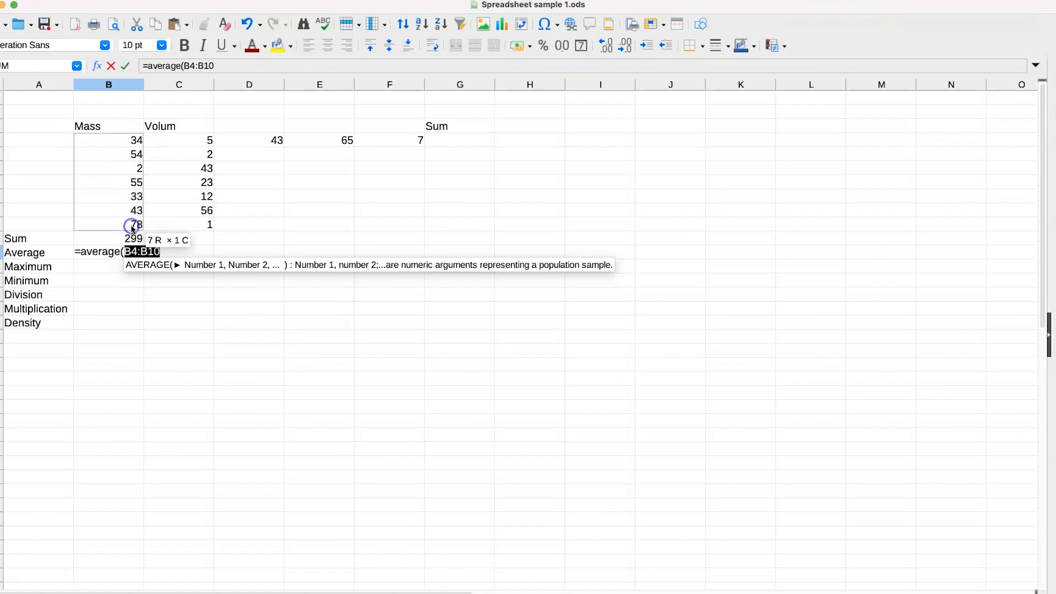
{"action": "type", "text": ")"}
{"action": "key", "text": "Return"}
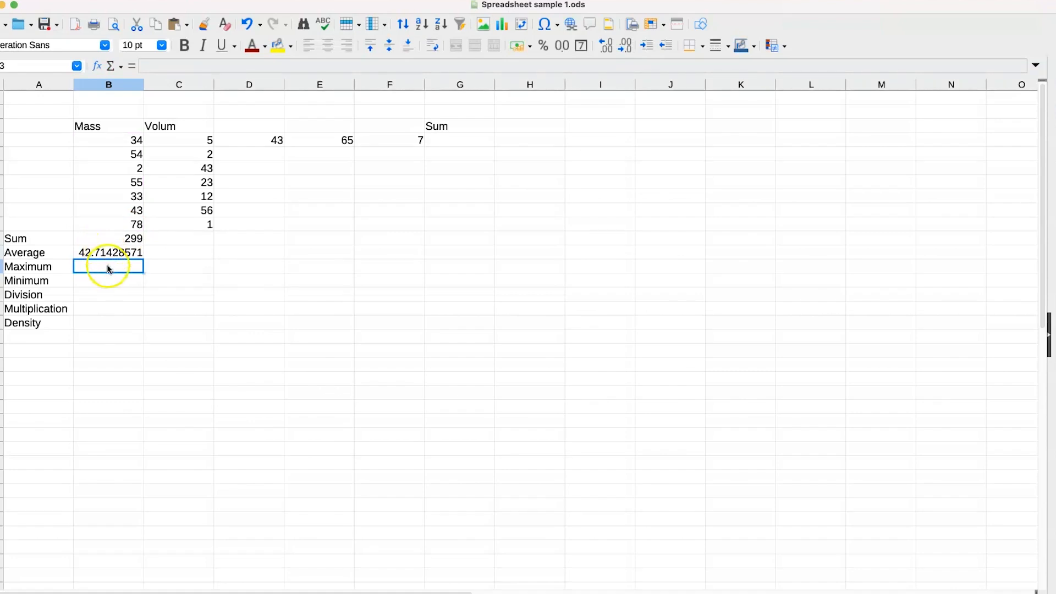
Calculate the maximum of the Mass values in B13 with =MAX(B4:B10).
{"action": "type", "text": "=mas"}
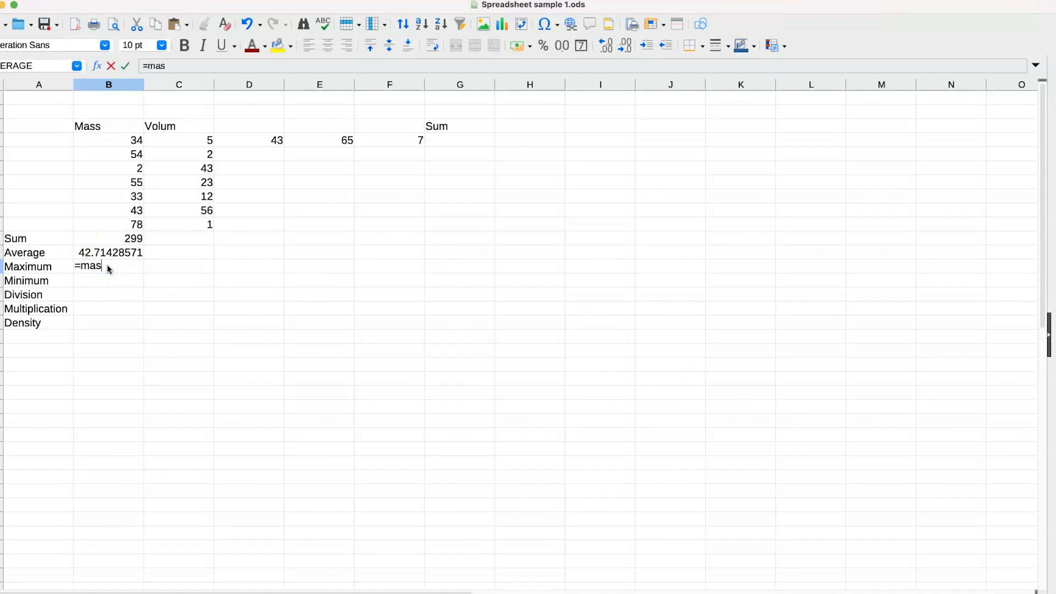
{"action": "key", "text": "BackSpace"}
{"action": "type", "text": "x"}
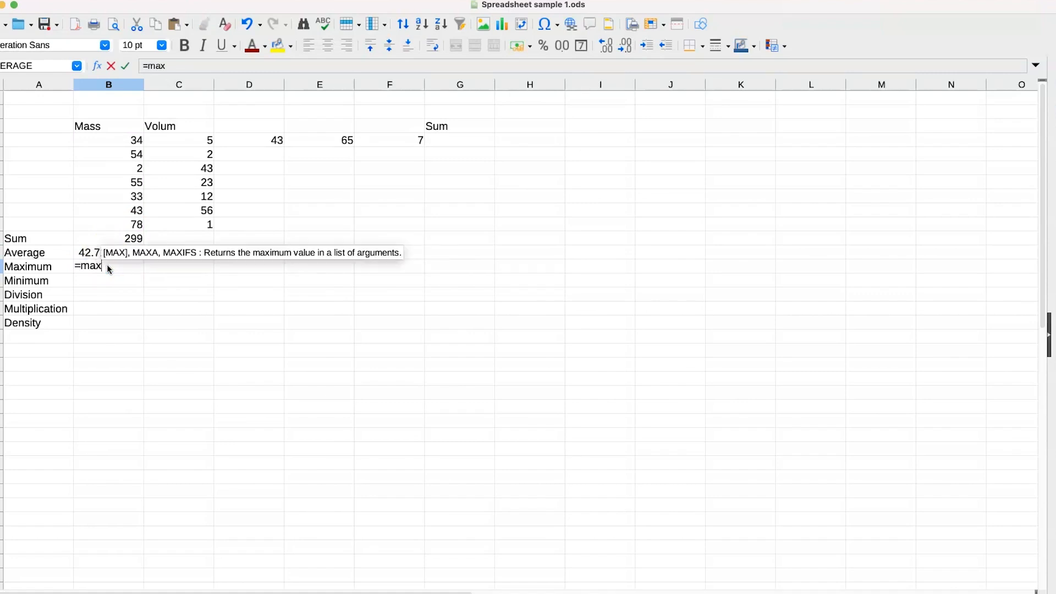
{"action": "type", "text": "("}
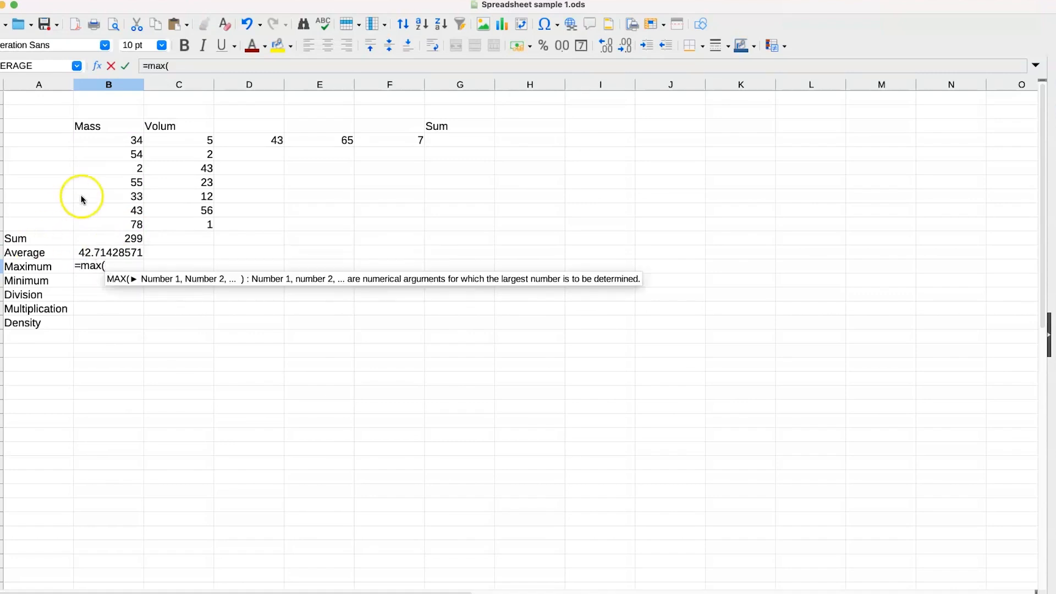
{"action": "left_click_drag", "start_coordinate": [123, 137], "coordinate": [132, 225]}
{"action": "key", "text": "Return"}
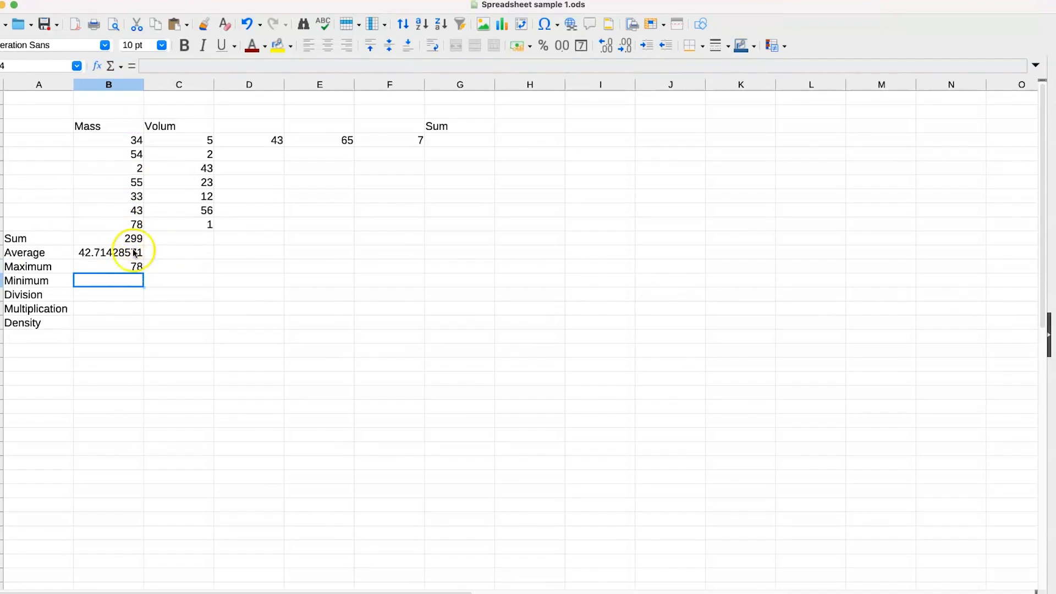
Calculate the minimum of the Mass values in B14 with =MIN(B4:B10).
{"action": "left_click", "coordinate": [137, 295]}
{"action": "left_click", "coordinate": [127, 281]}
{"action": "type", "text": "=min"}
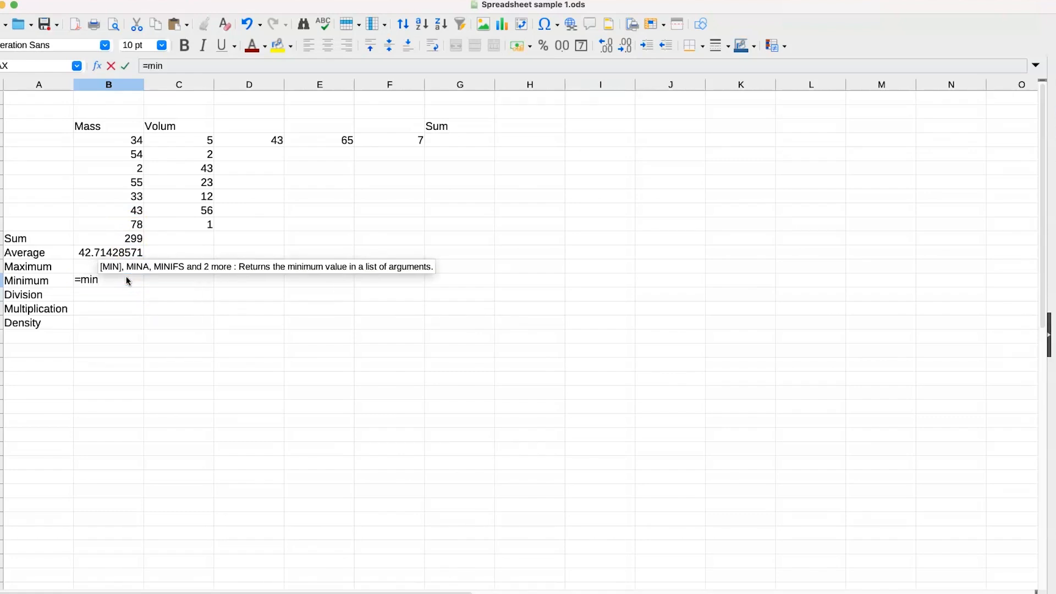
{"action": "type", "text": "("}
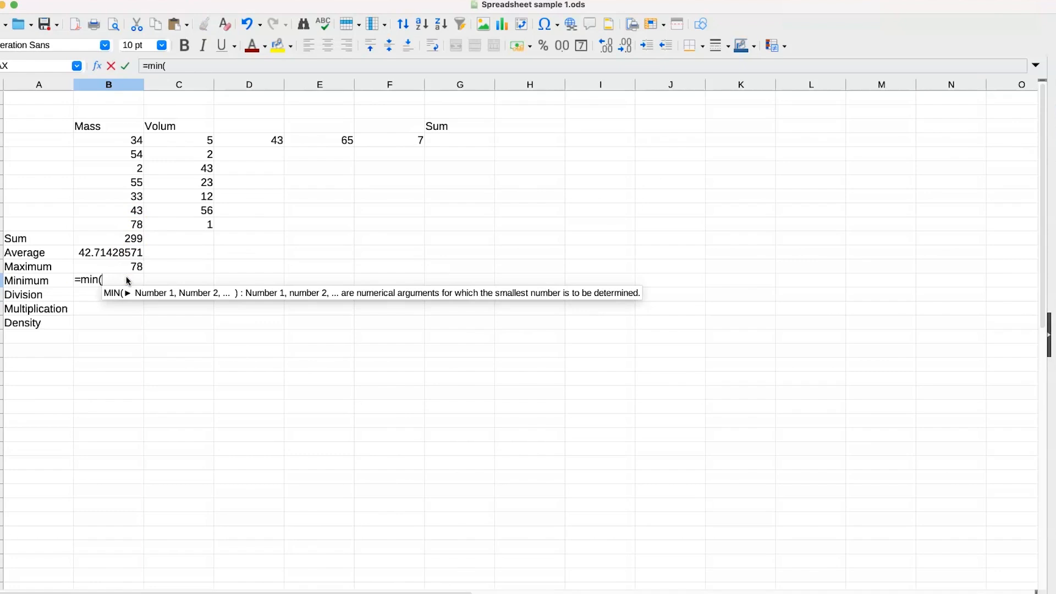
{"action": "left_click_drag", "start_coordinate": [135, 141], "coordinate": [132, 229]}
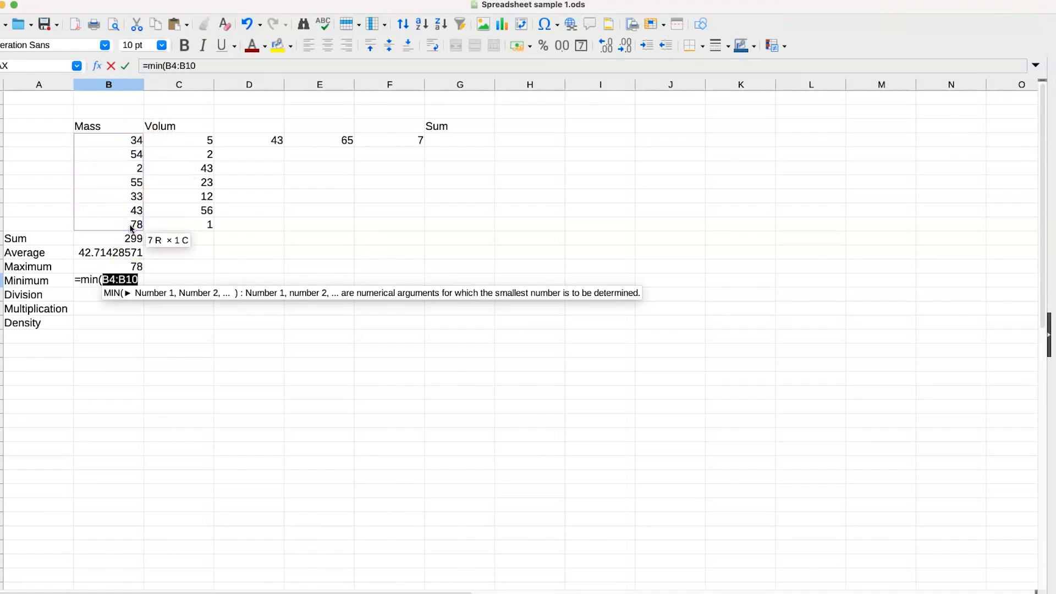
{"action": "type", "text": ")"}
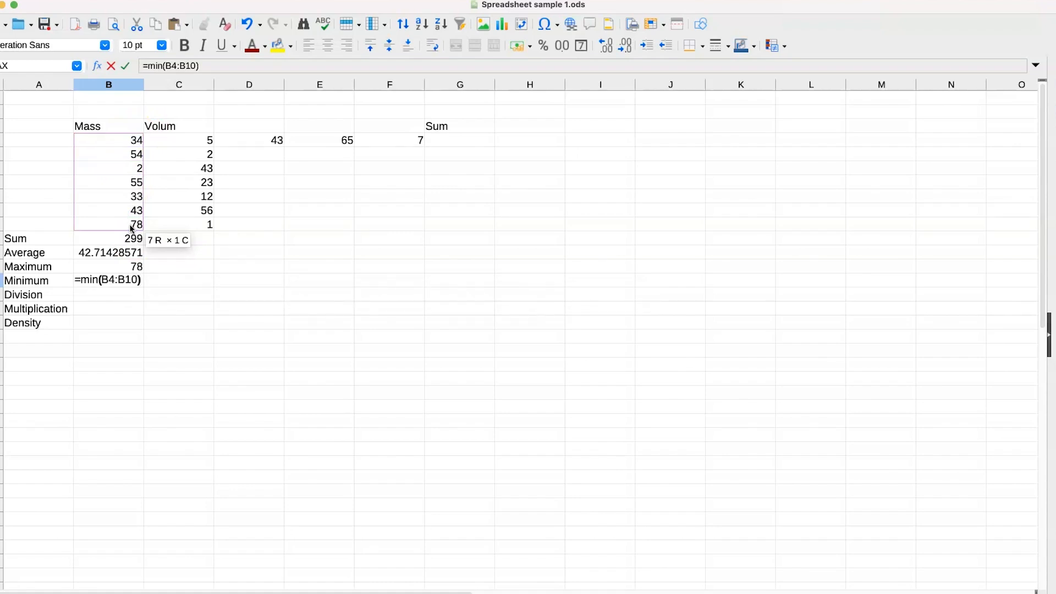
{"action": "key", "text": "Return"}
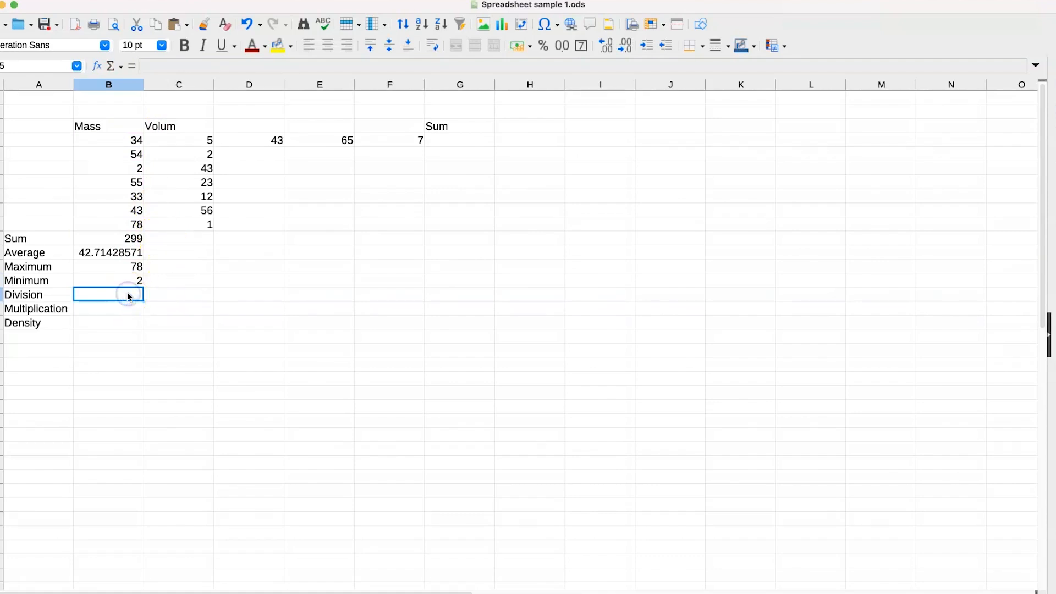
Calculate the Division value in B15 by dividing the Mass sum by the fourth Mass value with =B11/B7.
{"action": "type", "text": "="}
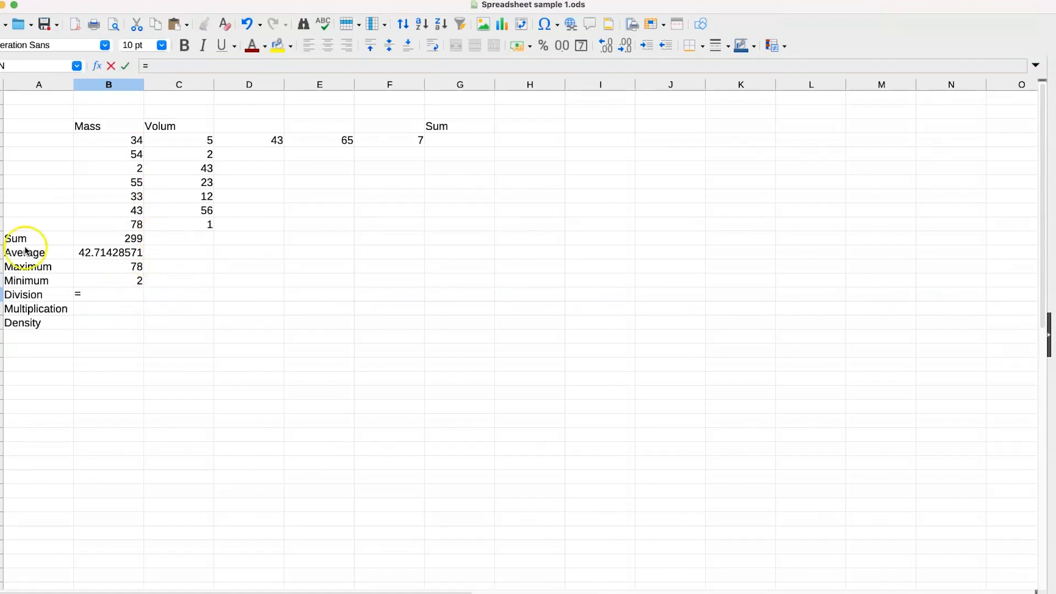
{"action": "left_click", "coordinate": [122, 240]}
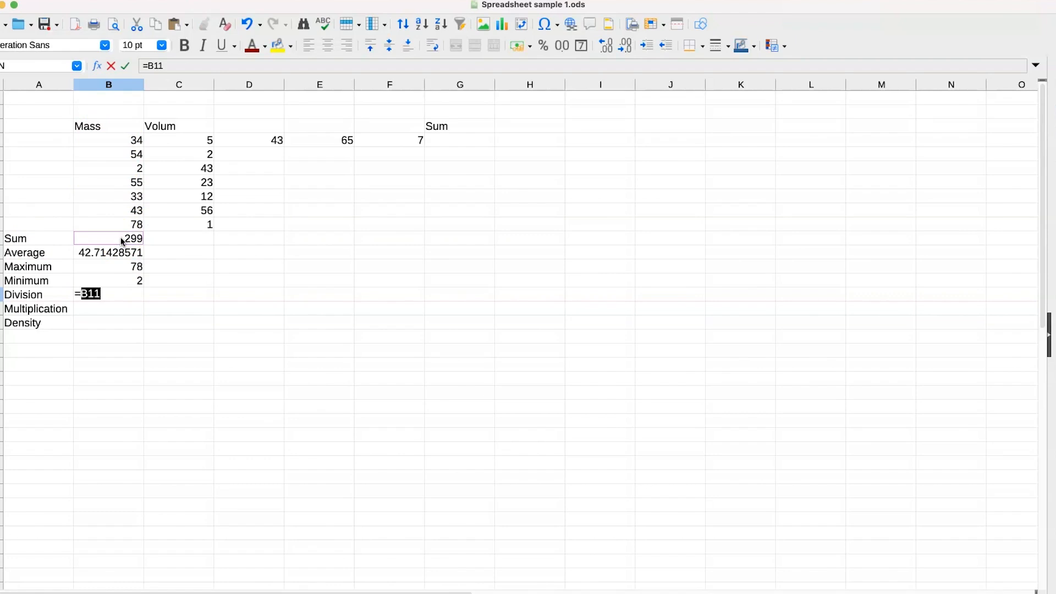
{"action": "type", "text": "/"}
{"action": "left_click", "coordinate": [115, 180]}
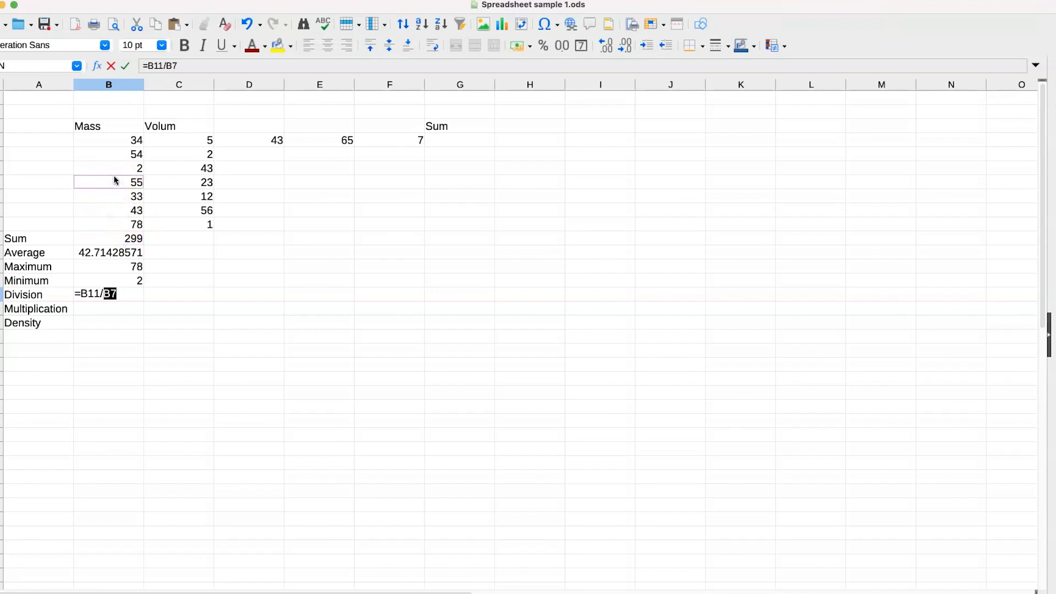
{"action": "key", "text": "Return"}
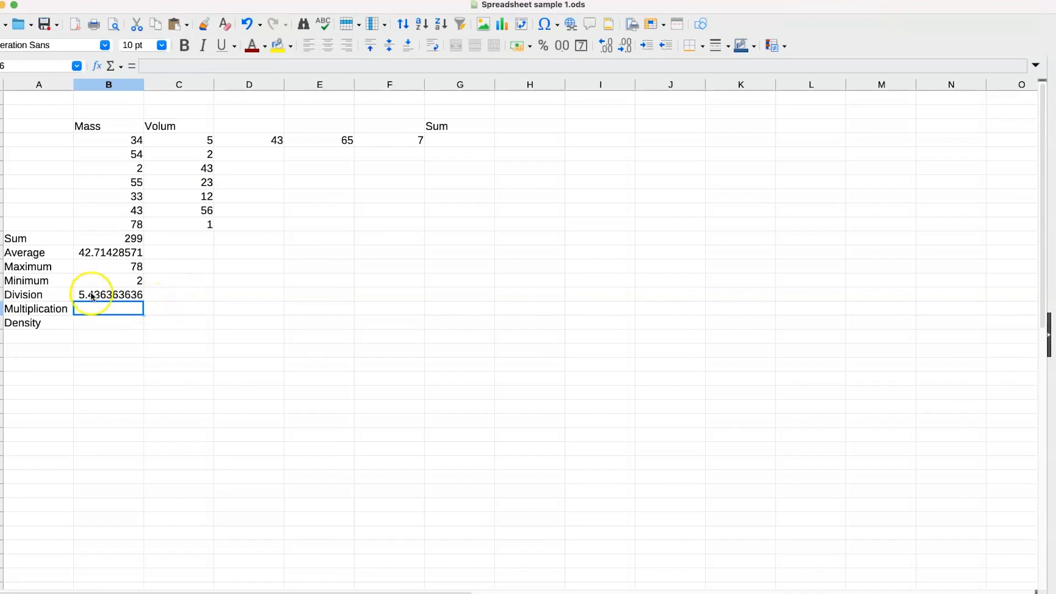
Calculate the Multiplication value in B16 from two Mass values with =B8*B5.
{"action": "left_click", "coordinate": [97, 298]}
{"action": "left_click", "coordinate": [100, 310]}
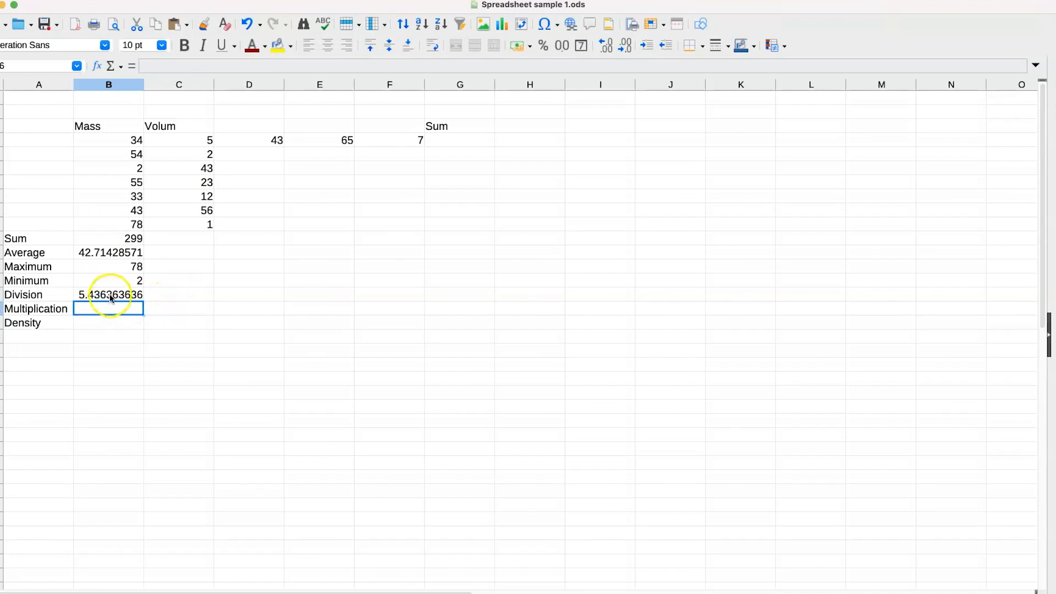
{"action": "type", "text": "="}
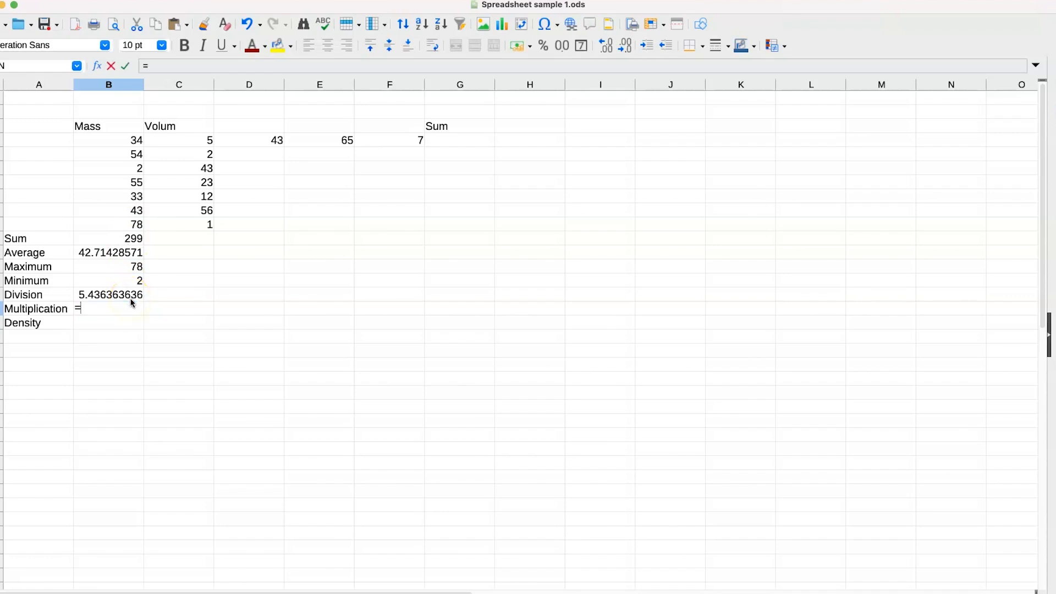
{"action": "left_click", "coordinate": [130, 198]}
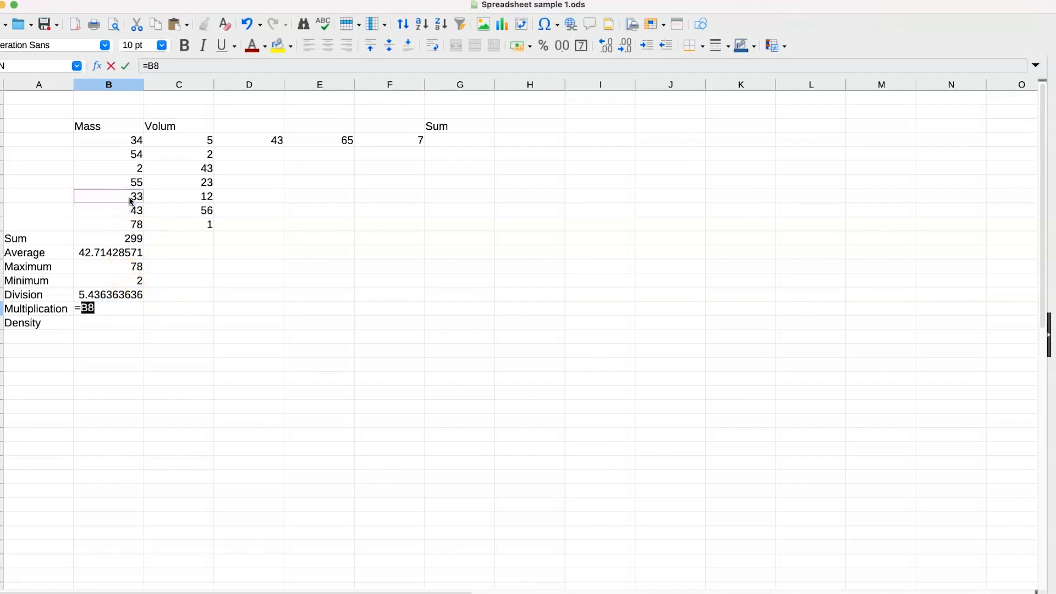
{"action": "type", "text": "*"}
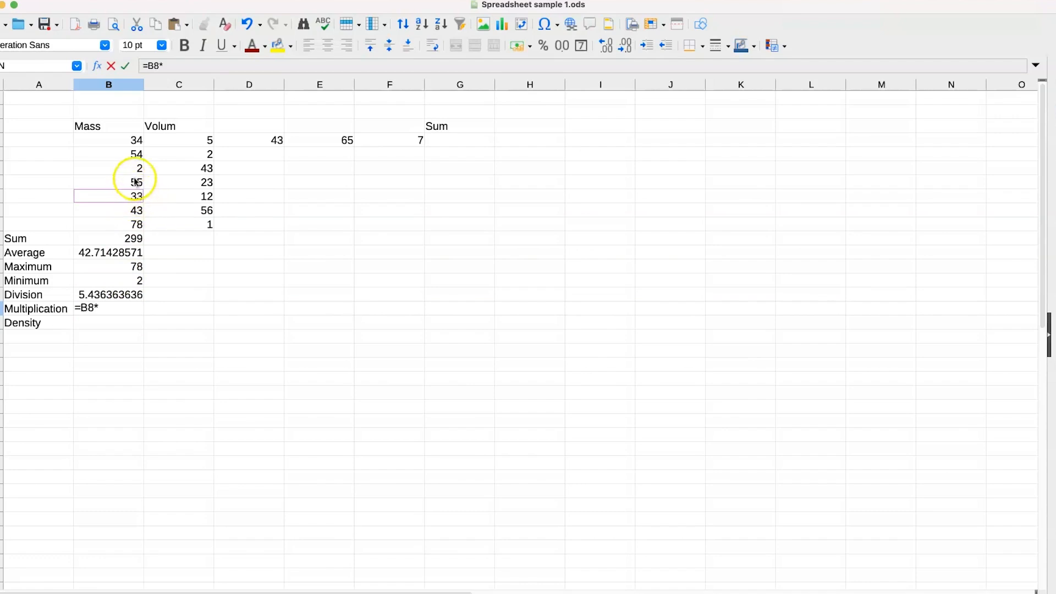
{"action": "left_click", "coordinate": [133, 152]}
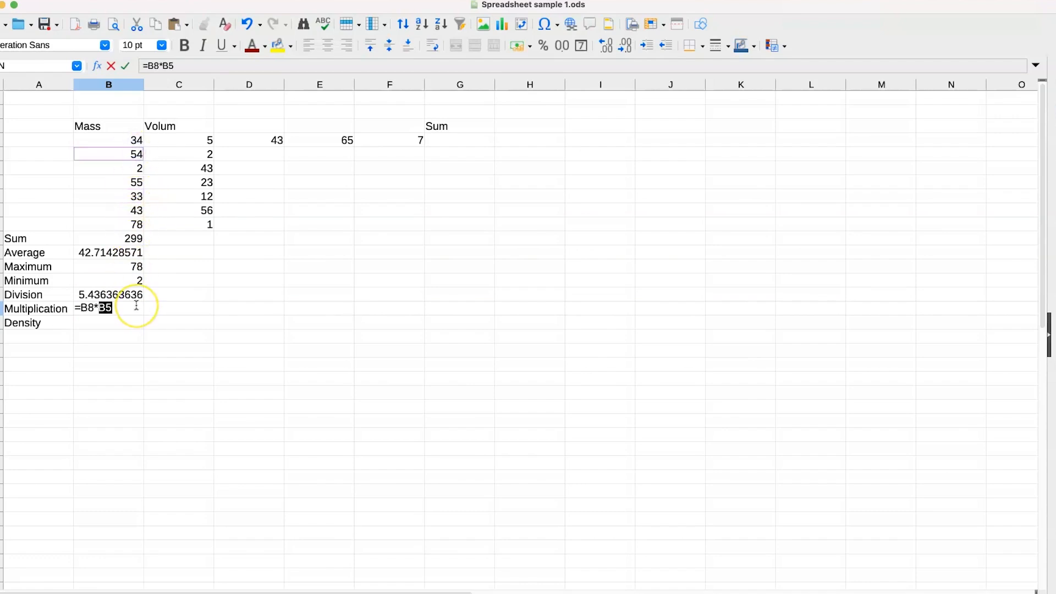
{"action": "key", "text": "Return"}
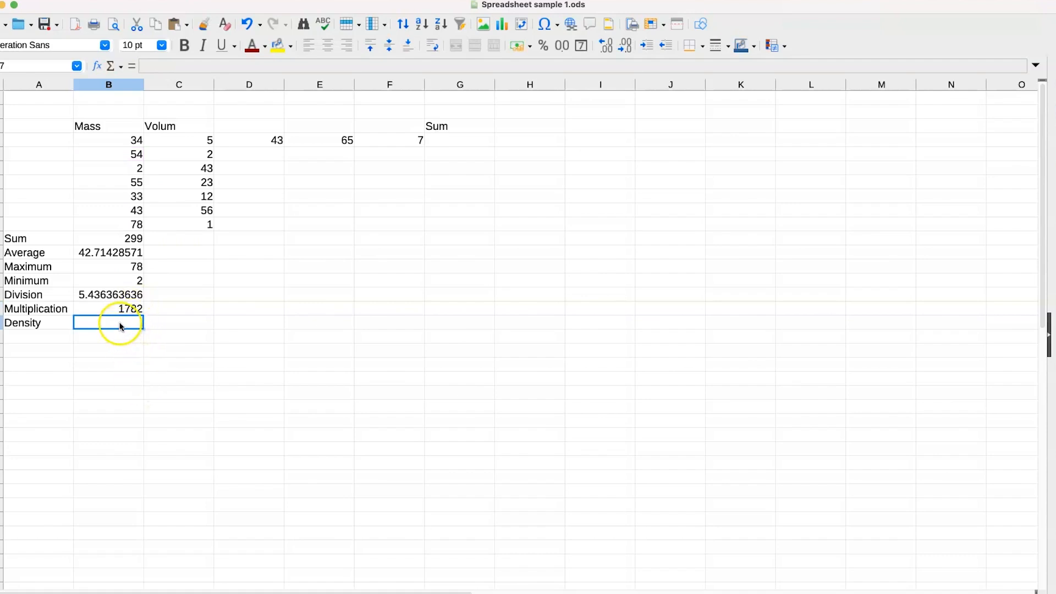
Examine which cells the Division formula in B15 and the Average formula in B12 refer to, leaving both formulas unedited.
{"action": "left_click", "coordinate": [120, 293]}
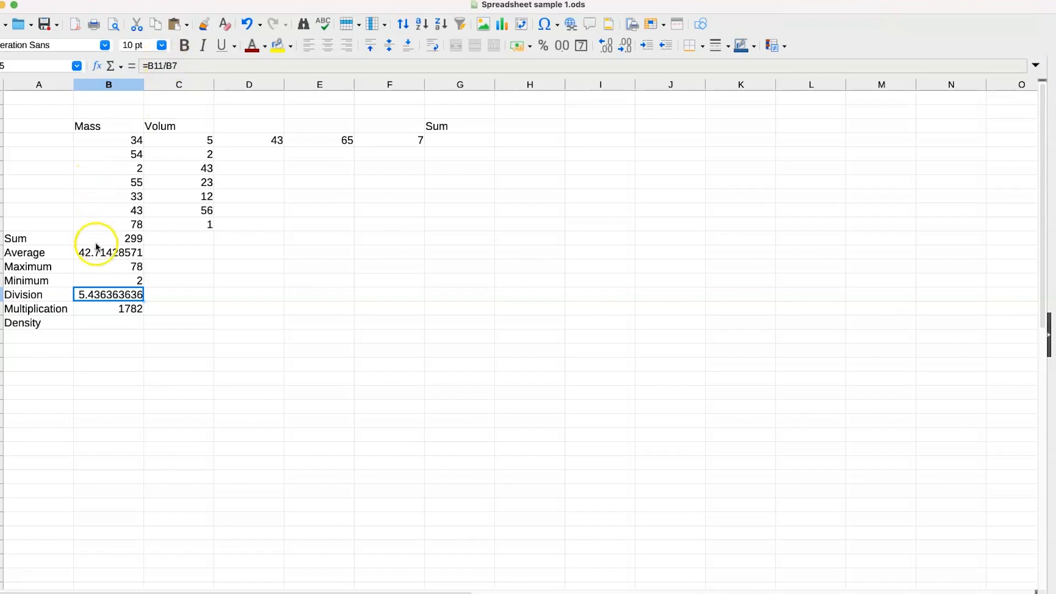
{"action": "left_click", "coordinate": [122, 296]}
{"action": "double_click", "coordinate": [122, 295]}
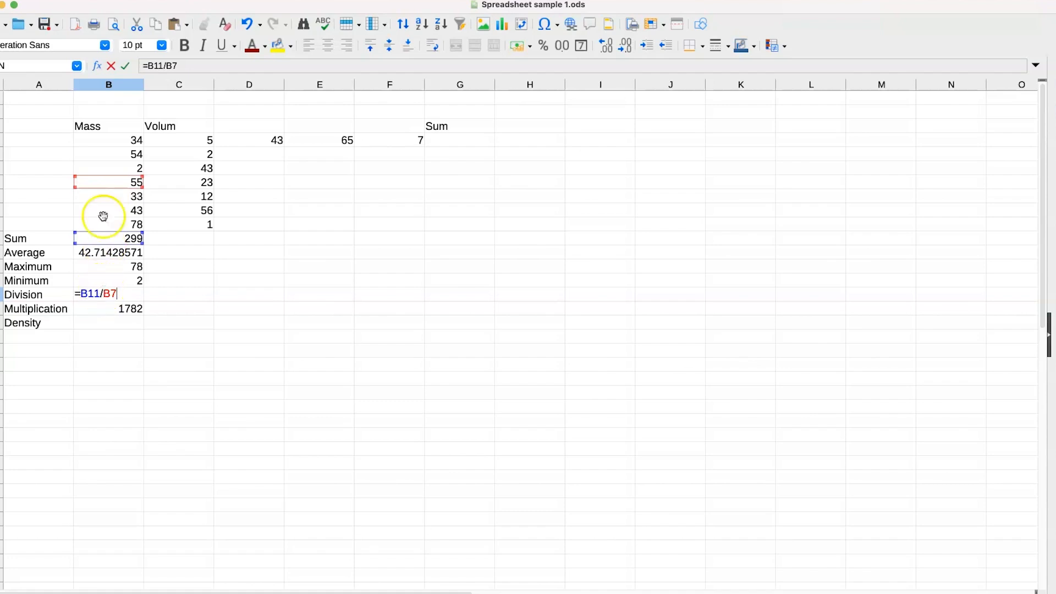
{"action": "left_click", "coordinate": [129, 254]}
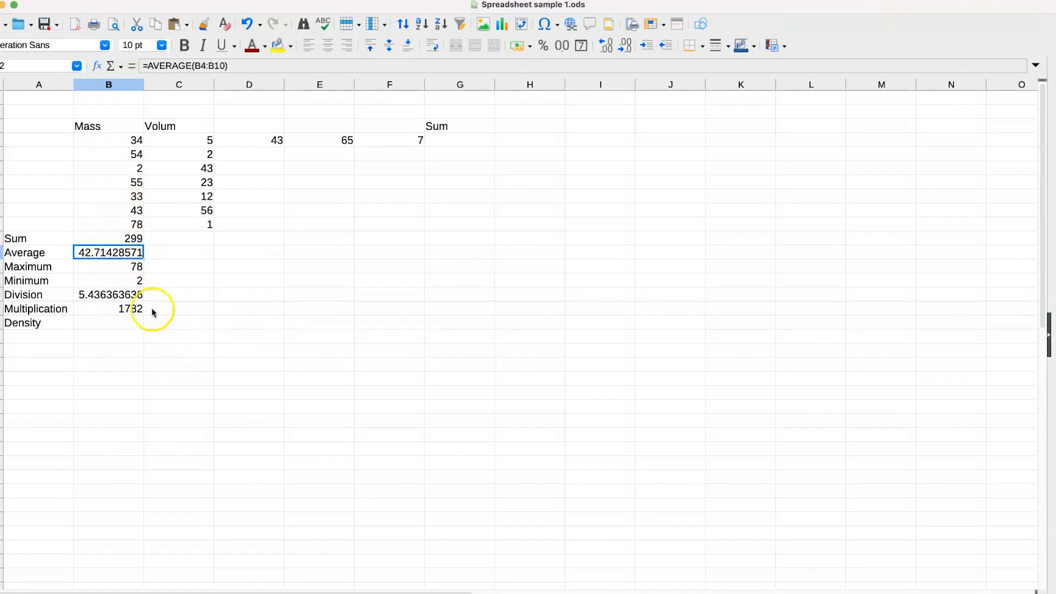
{"action": "left_click", "coordinate": [176, 323]}
{"action": "double_click", "coordinate": [114, 253]}
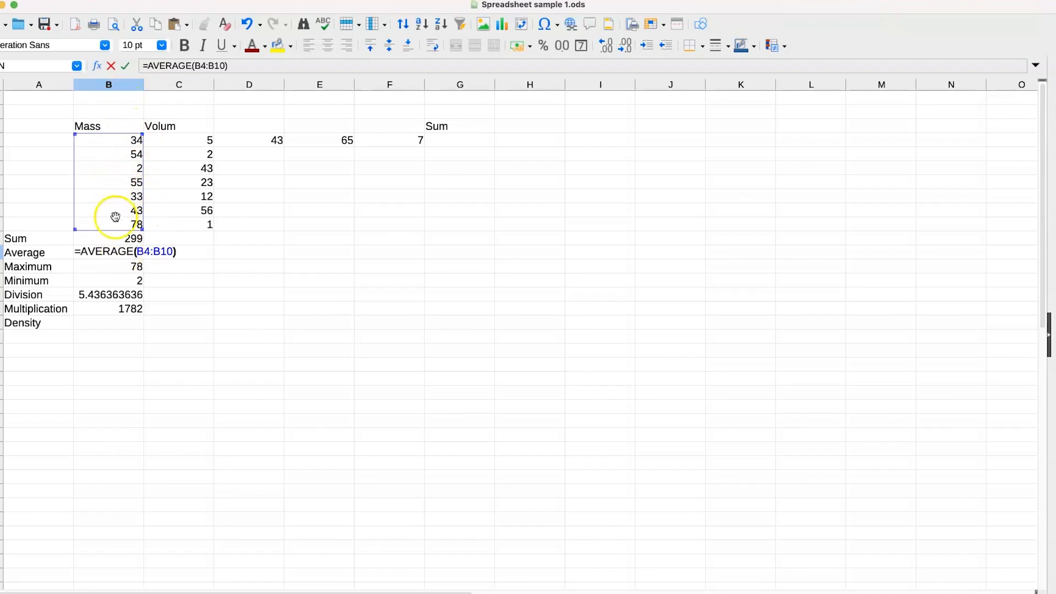
{"action": "left_click", "coordinate": [233, 334]}
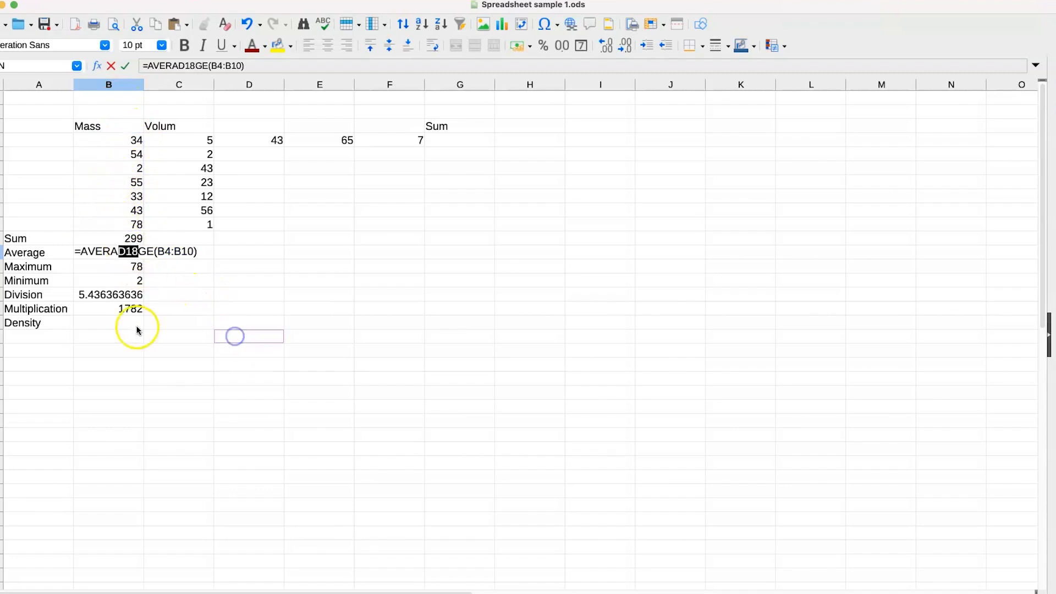
{"action": "left_click", "coordinate": [132, 324]}
{"action": "left_click", "coordinate": [171, 322]}
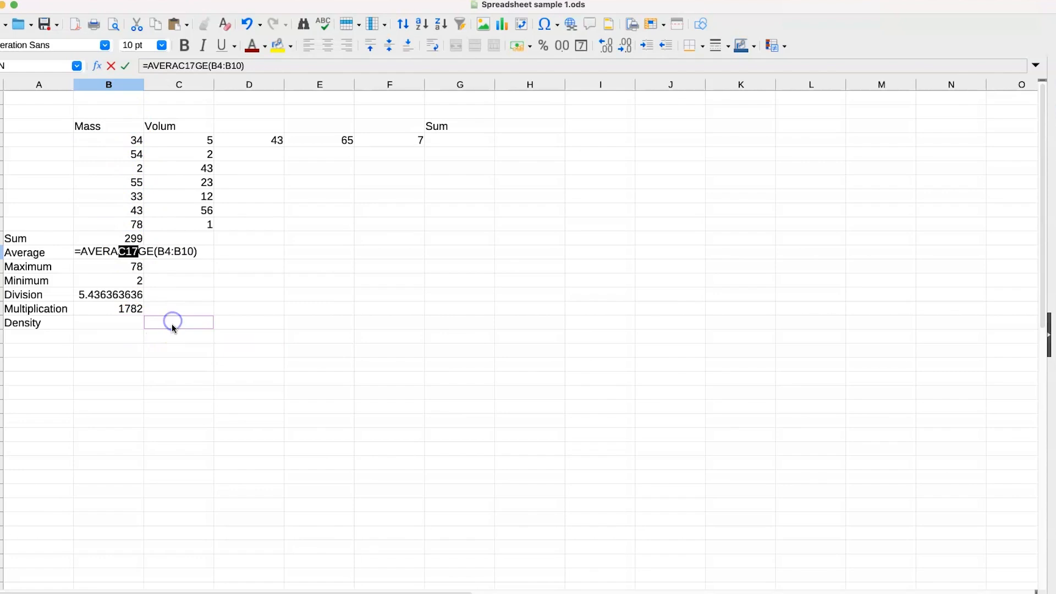
{"action": "key", "text": "Escape"}
{"action": "left_click_drag", "start_coordinate": [160, 348], "coordinate": [158, 340]}
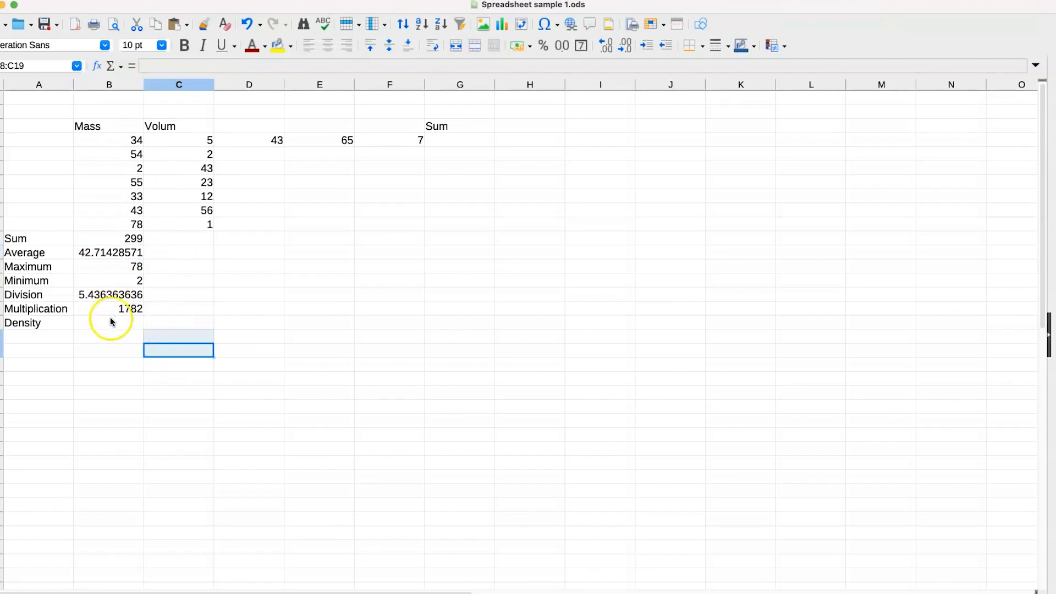
{"action": "left_click", "coordinate": [111, 322]}
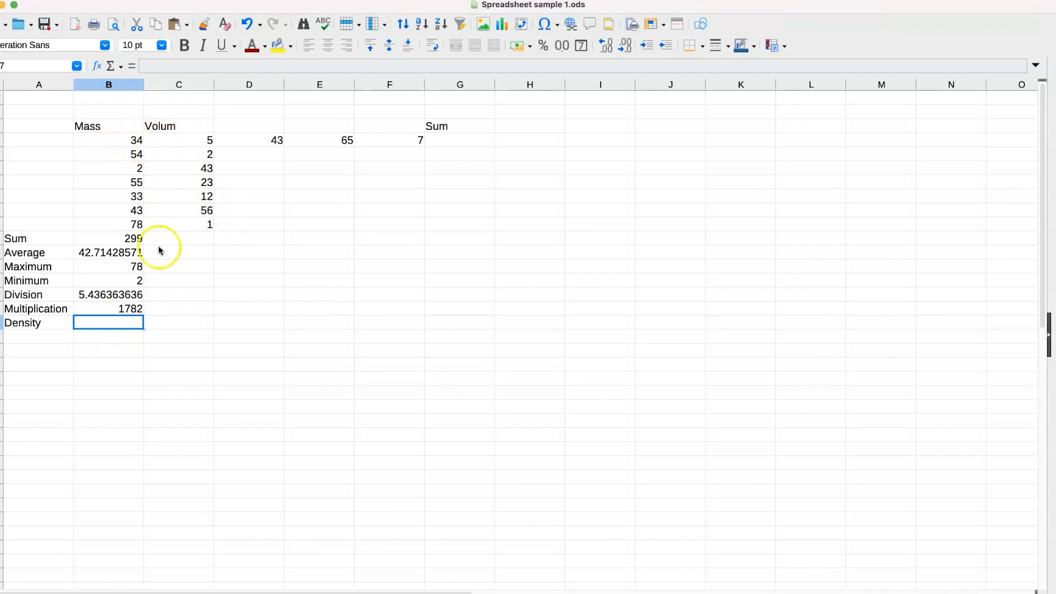
{"action": "left_click", "coordinate": [135, 140]}
{"action": "left_click", "coordinate": [198, 142]}
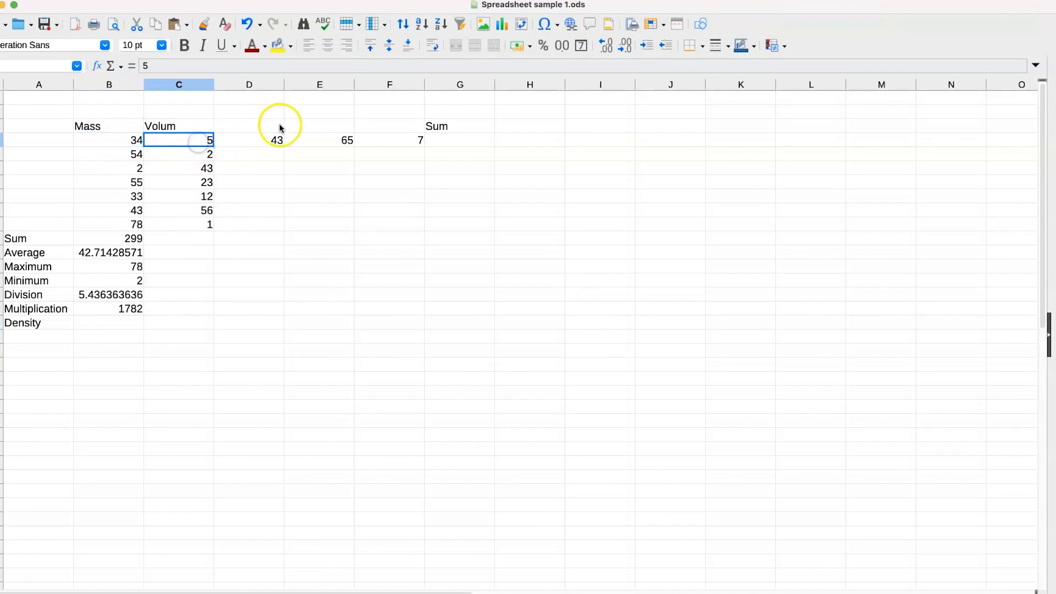
Insert a new column before column D and enter the header Density in D3.
{"action": "left_click", "coordinate": [263, 85]}
{"action": "right_click", "coordinate": [263, 85]}
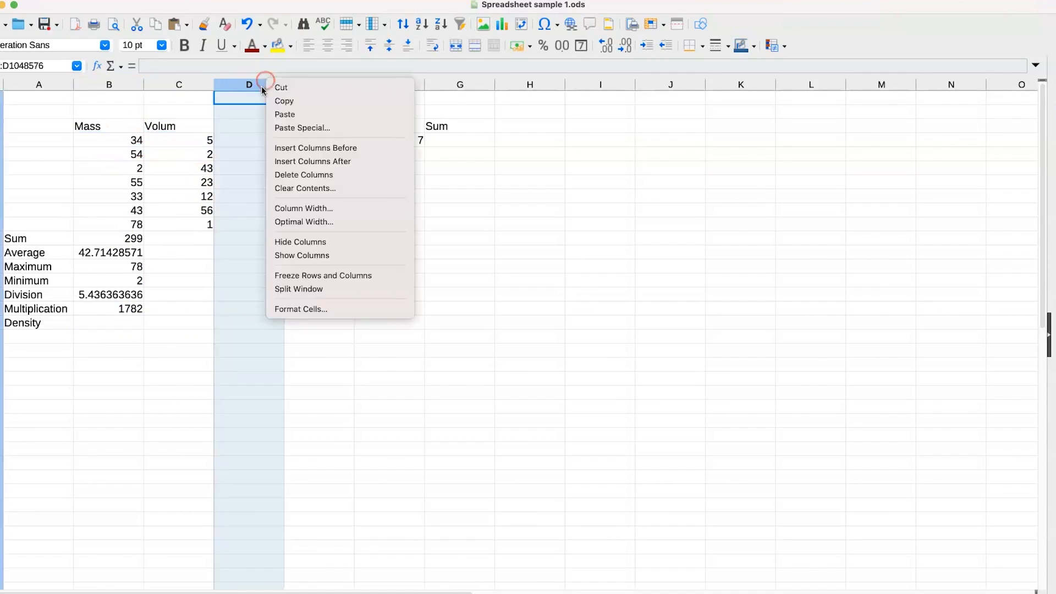
{"action": "left_click", "coordinate": [282, 127]}
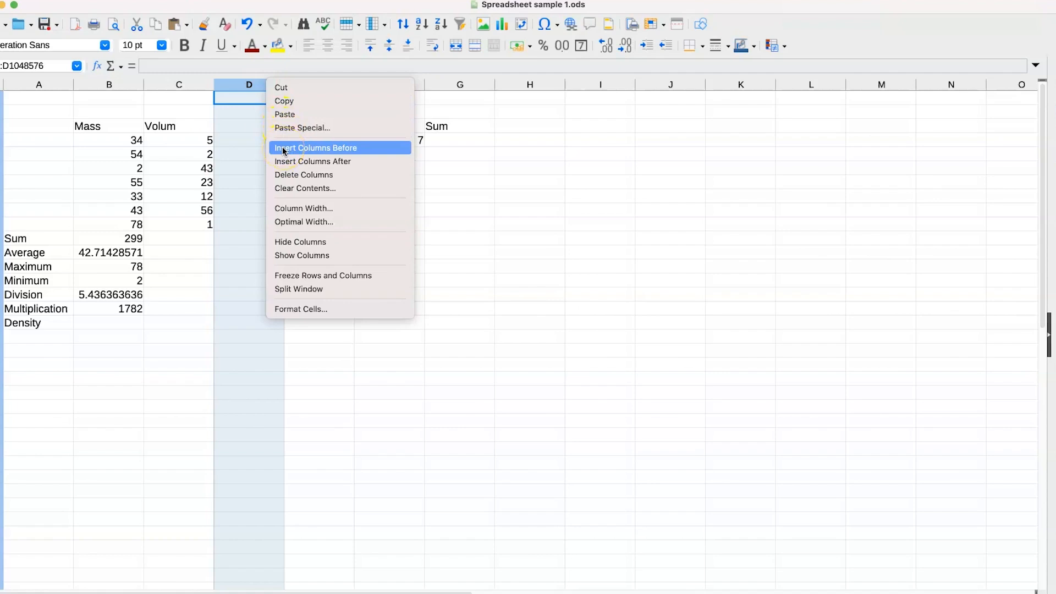
{"action": "left_click", "coordinate": [284, 149]}
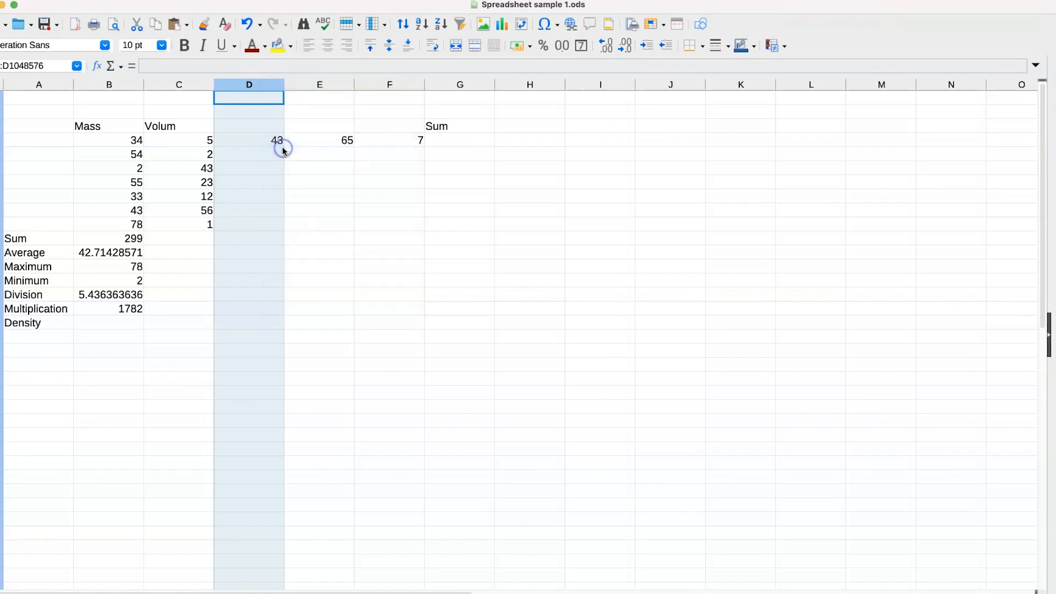
{"action": "left_click", "coordinate": [250, 129]}
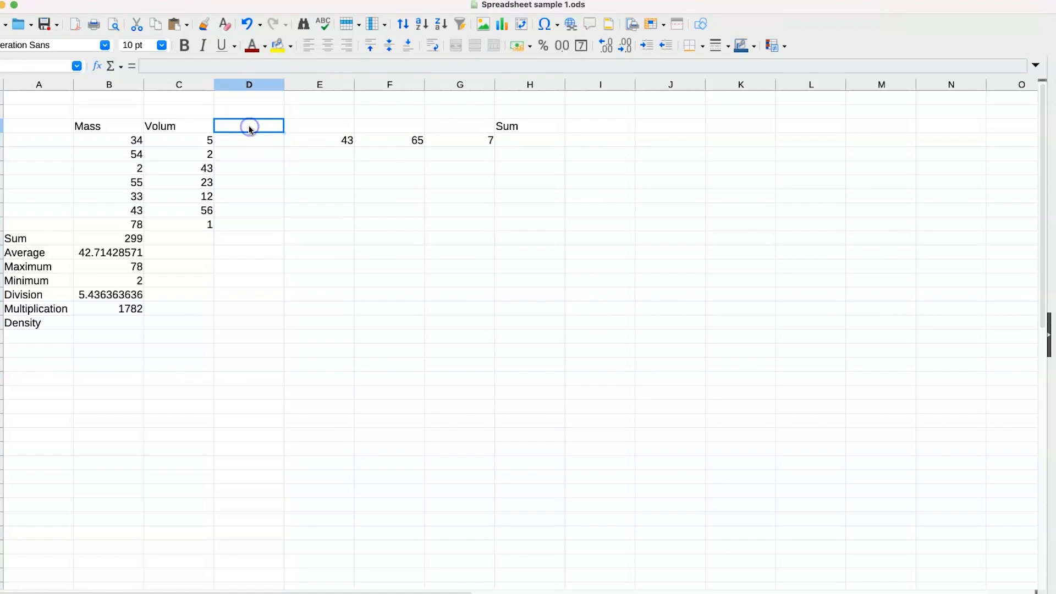
{"action": "type", "text": "Density"}
Enter the first Density formula in D4, multiplying Mass by Volum with =B4*C4.
{"action": "left_click", "coordinate": [243, 142]}
{"action": "type", "text": "="}
{"action": "left_click", "coordinate": [115, 142]}
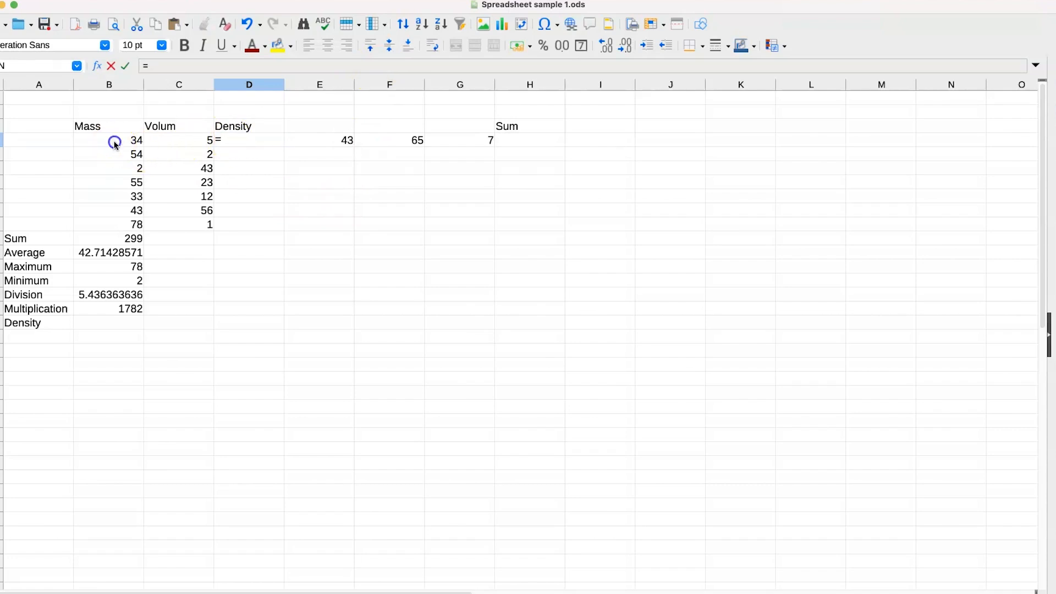
{"action": "type", "text": "*"}
{"action": "left_click", "coordinate": [199, 139]}
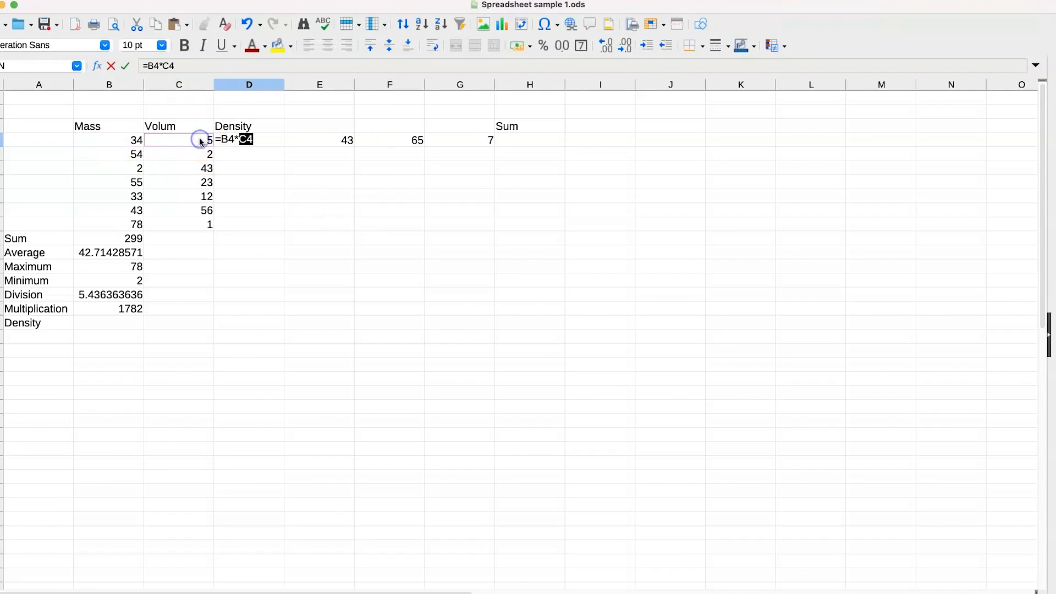
{"action": "key", "text": "Return"}
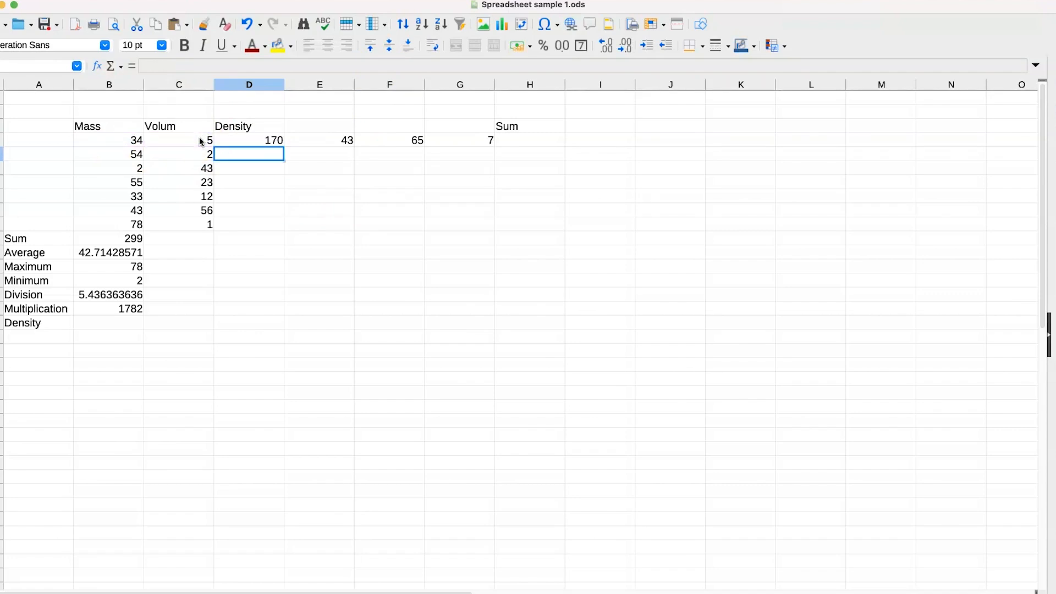
Fill the Density formula from D4 down through D10.
{"action": "left_click", "coordinate": [271, 139]}
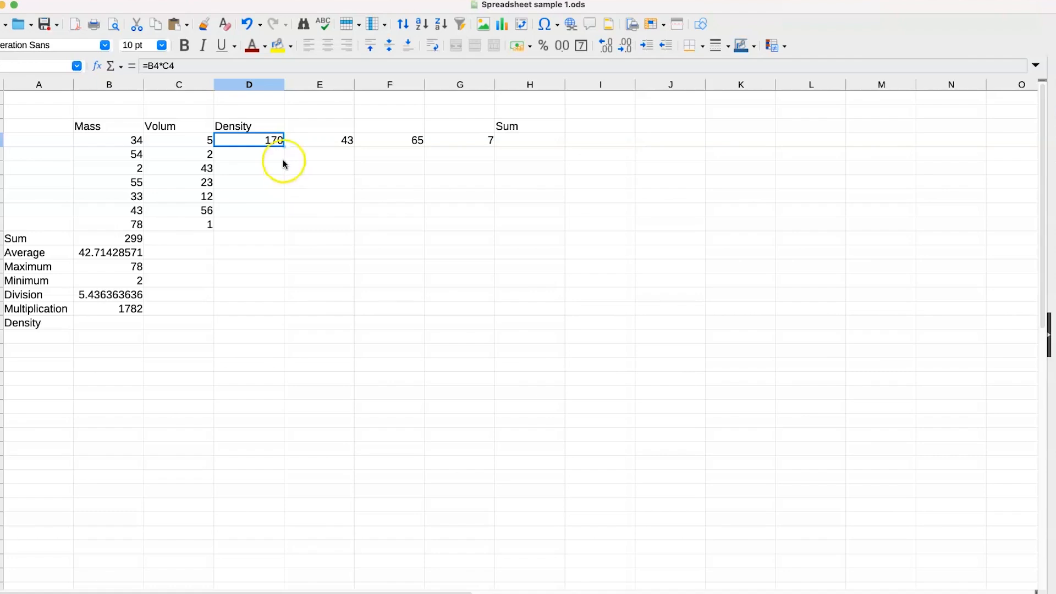
{"action": "left_click_drag", "start_coordinate": [283, 147], "coordinate": [285, 226]}
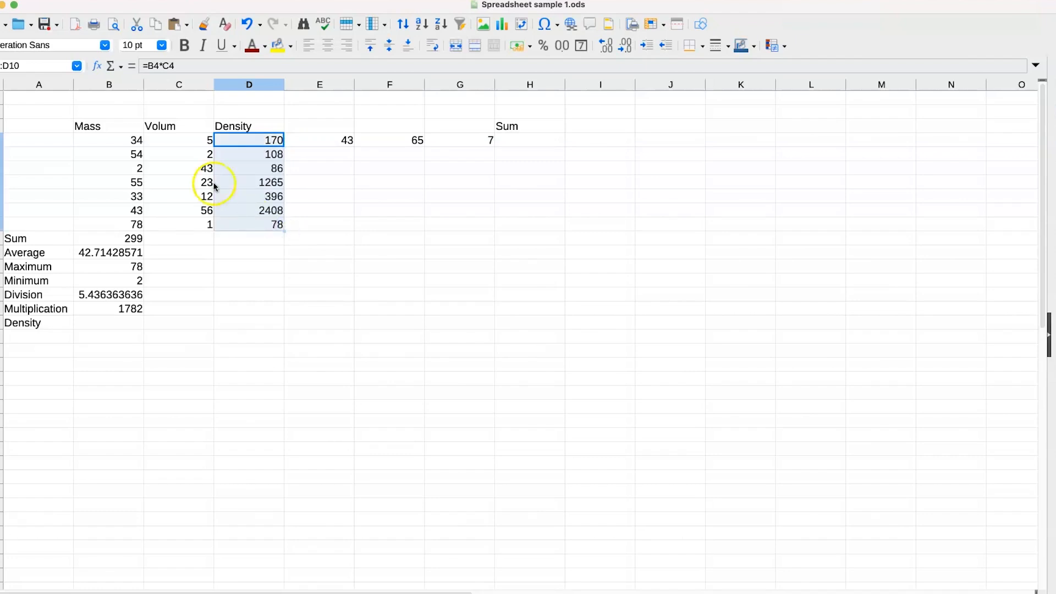
{"action": "left_click", "coordinate": [448, 207]}
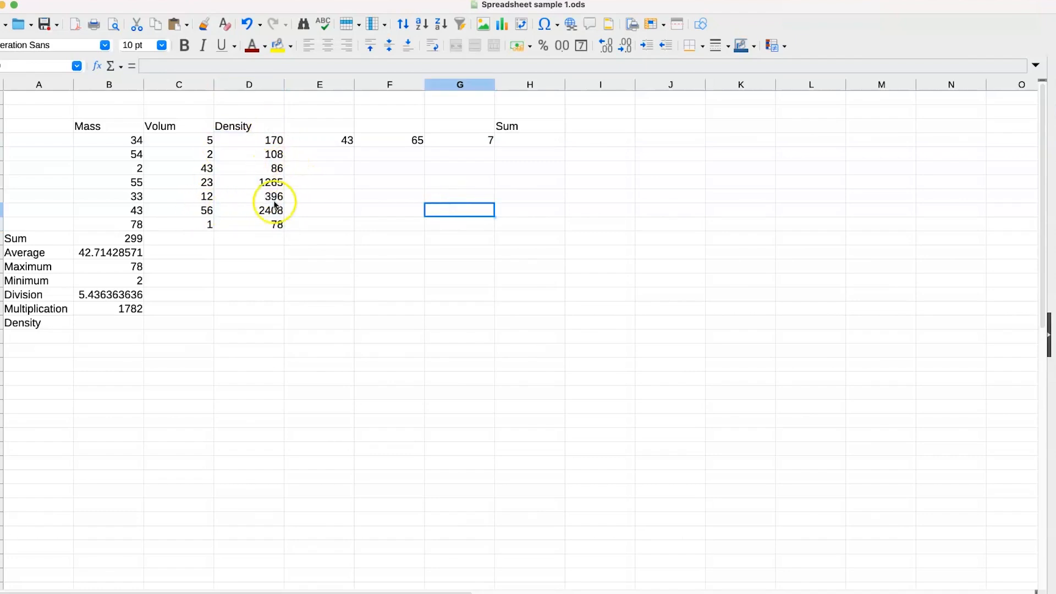
Examine the cell references of the filled Density formulas in D6 and D9, leaving both formulas unedited.
{"action": "left_click", "coordinate": [274, 167]}
{"action": "double_click", "coordinate": [274, 168]}
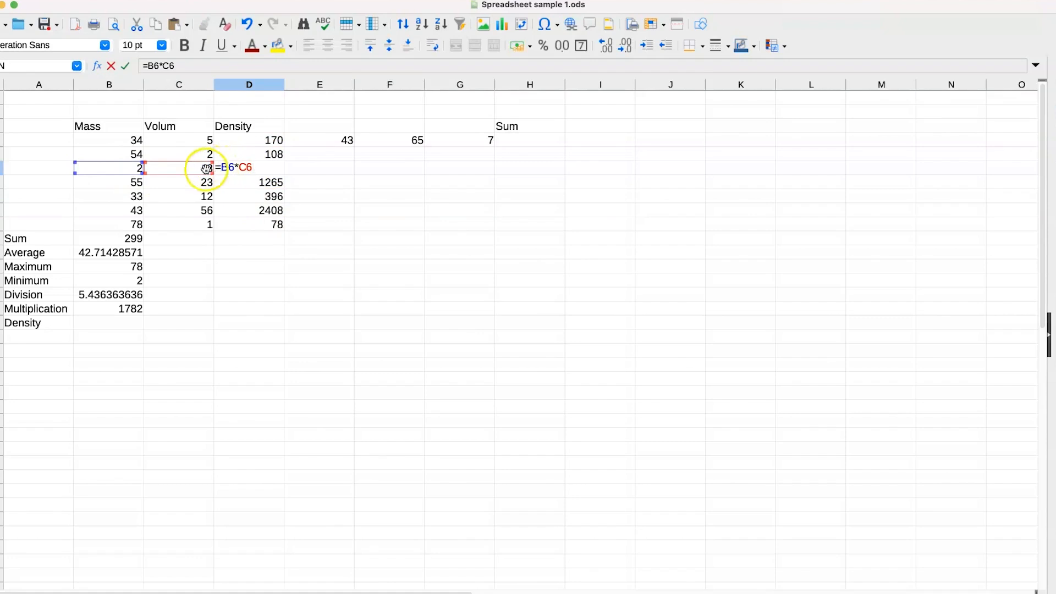
{"action": "left_click", "coordinate": [270, 210]}
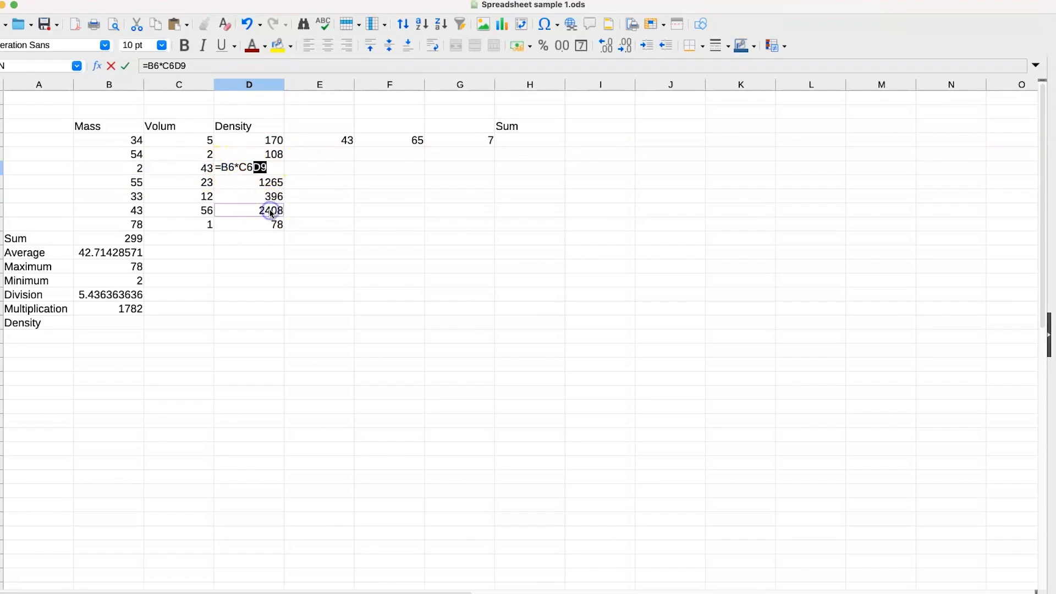
{"action": "left_click", "coordinate": [325, 220]}
{"action": "key", "text": "Escape"}
{"action": "double_click", "coordinate": [259, 210]}
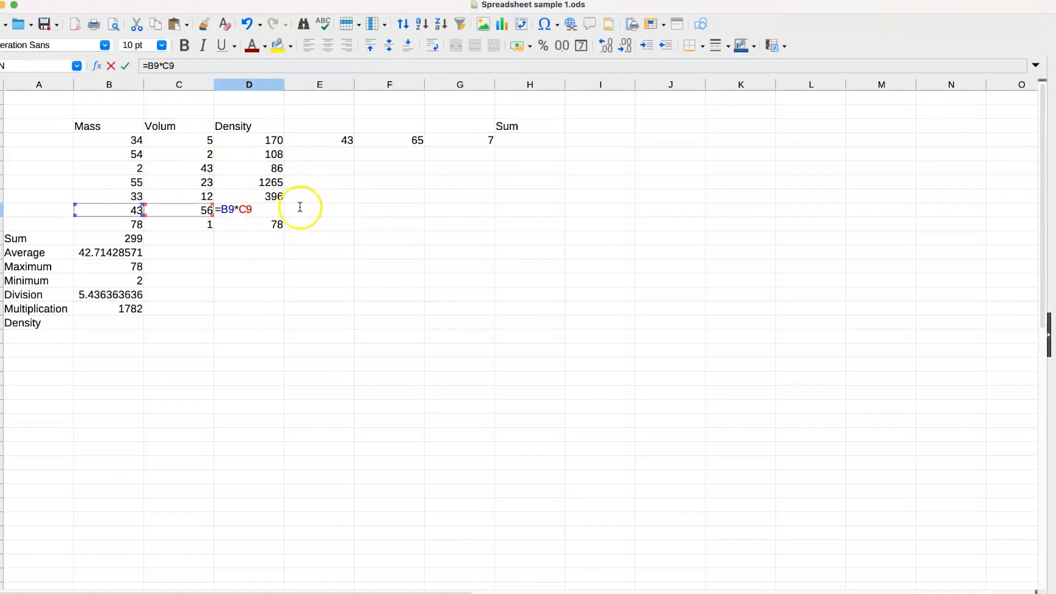
{"action": "left_click", "coordinate": [411, 245]}
{"action": "key", "text": "Escape"}
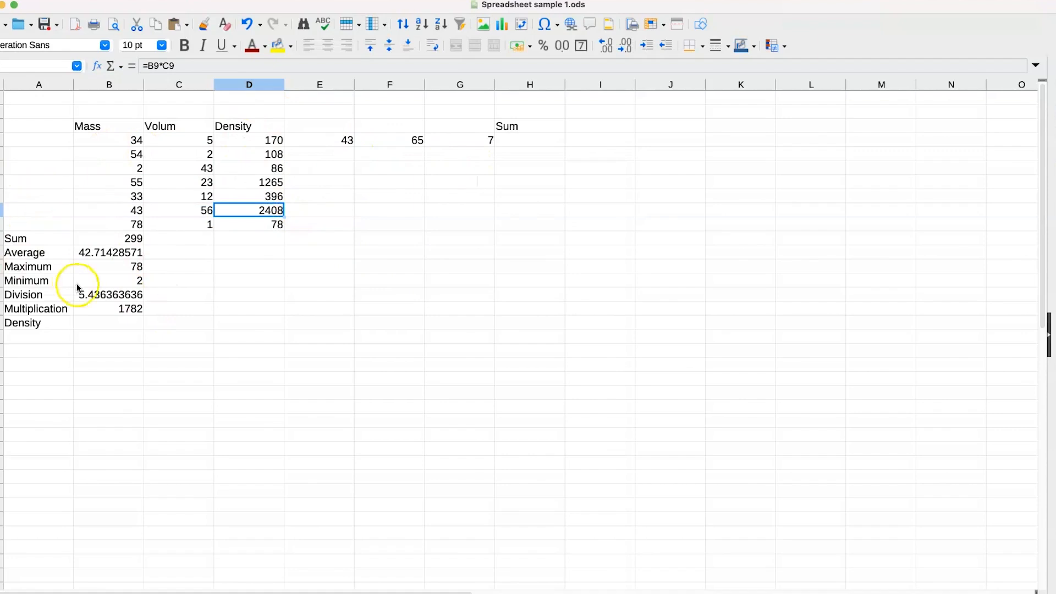
Enter the row sum under the Sum header in H4, totalling B4 through G4 with =SUM(B4:G4).
{"action": "left_click", "coordinate": [515, 141]}
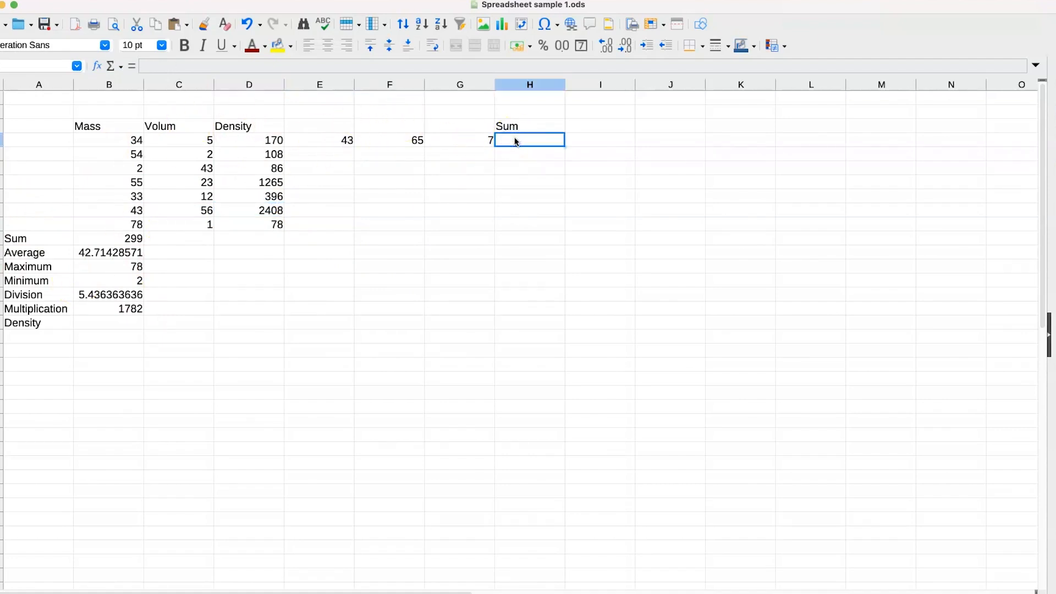
{"action": "type", "text": "=sum("}
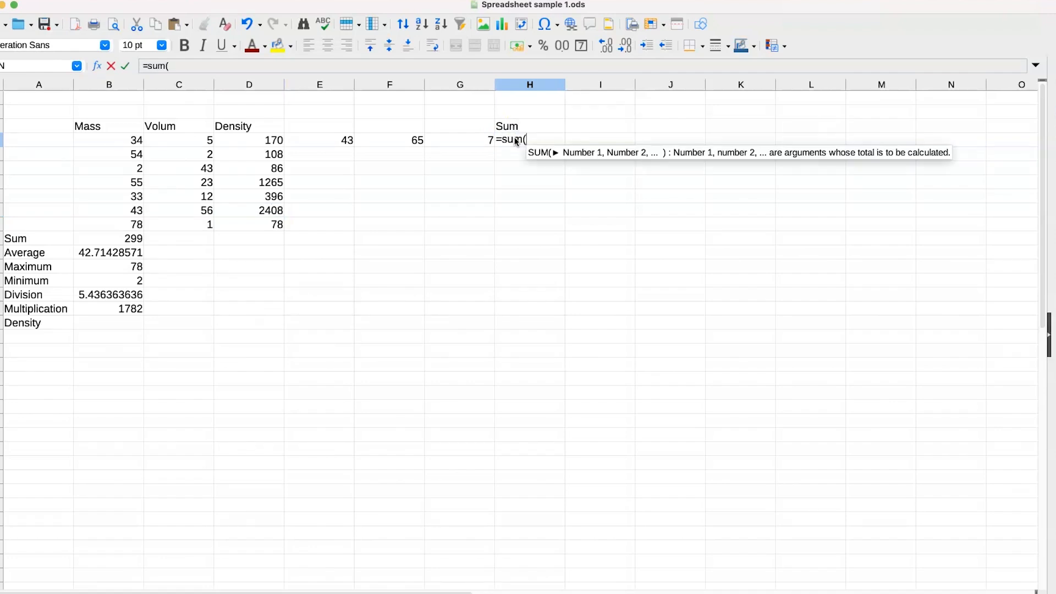
{"action": "left_click_drag", "start_coordinate": [132, 142], "coordinate": [469, 148]}
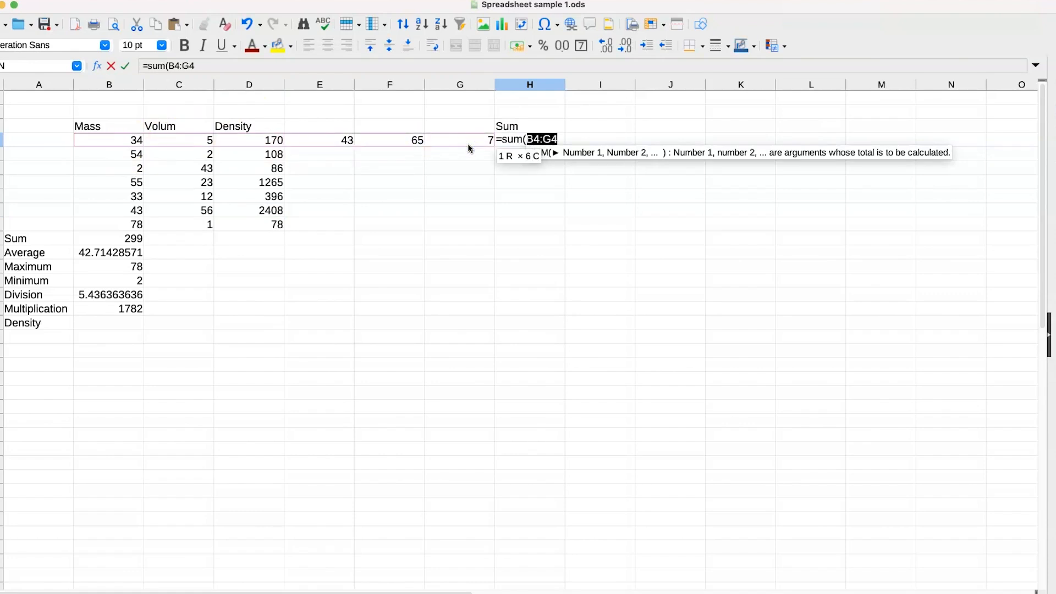
{"action": "type", "text": ")"}
{"action": "key", "text": "Return"}
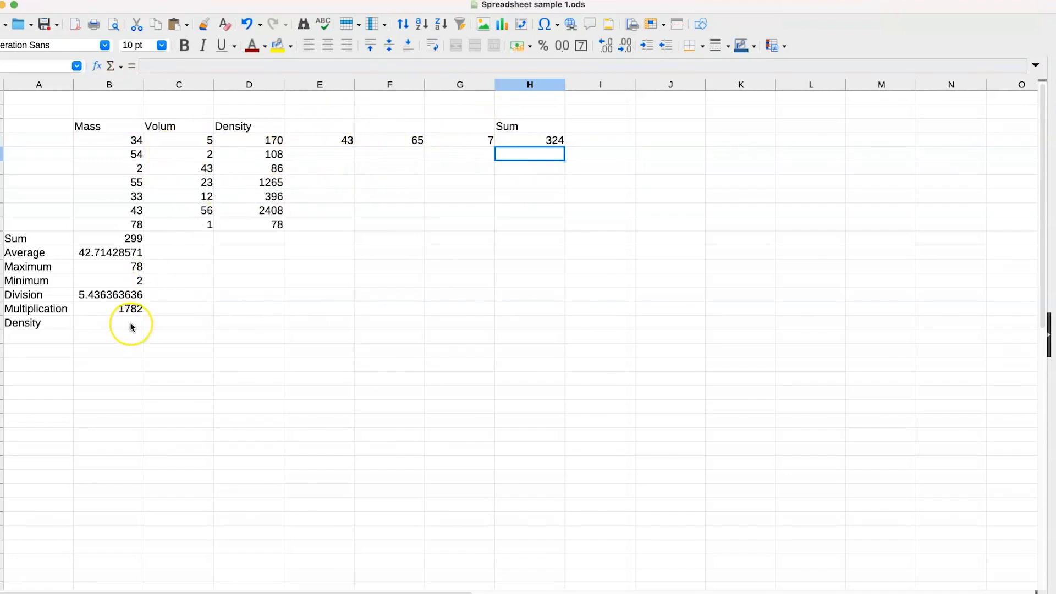
Enter a formula in the empty cell F14 that multiplies the Density value in D7 by the Mass sum in B11, =D7*B11.
{"action": "left_click", "coordinate": [373, 275]}
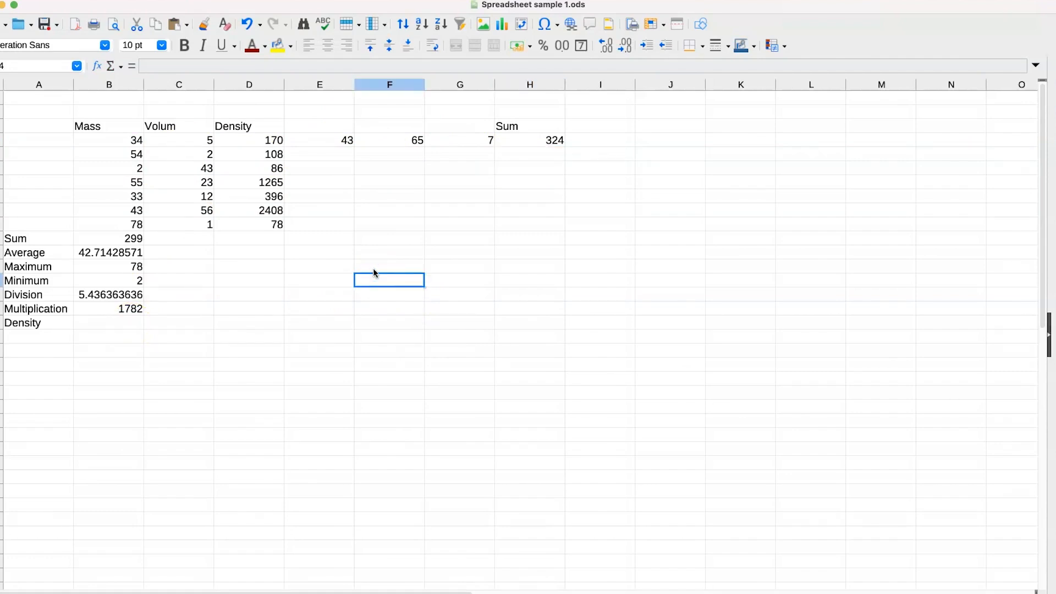
{"action": "type", "text": "="}
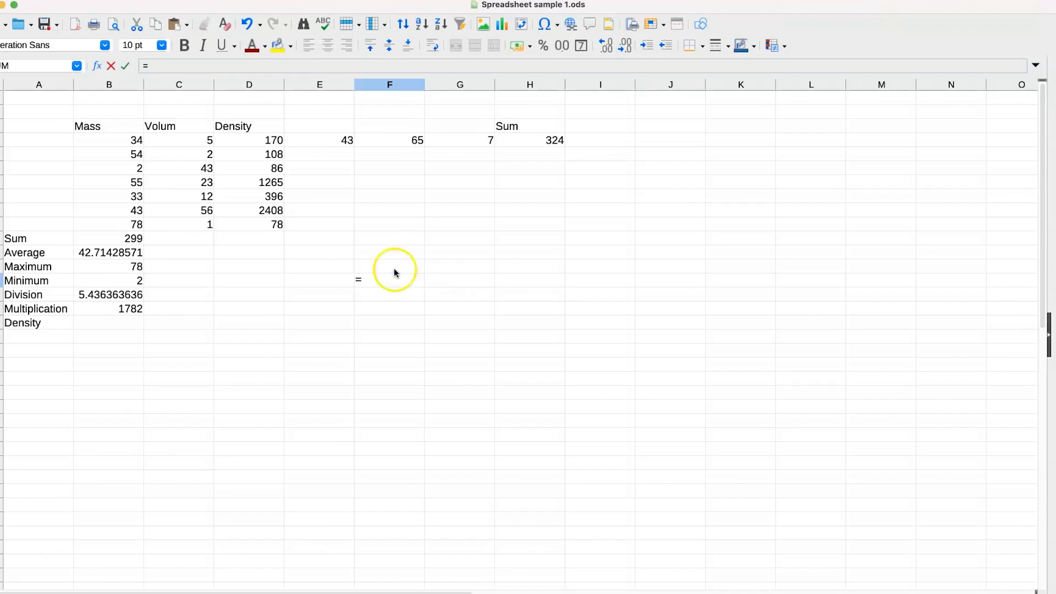
{"action": "left_click", "coordinate": [262, 186]}
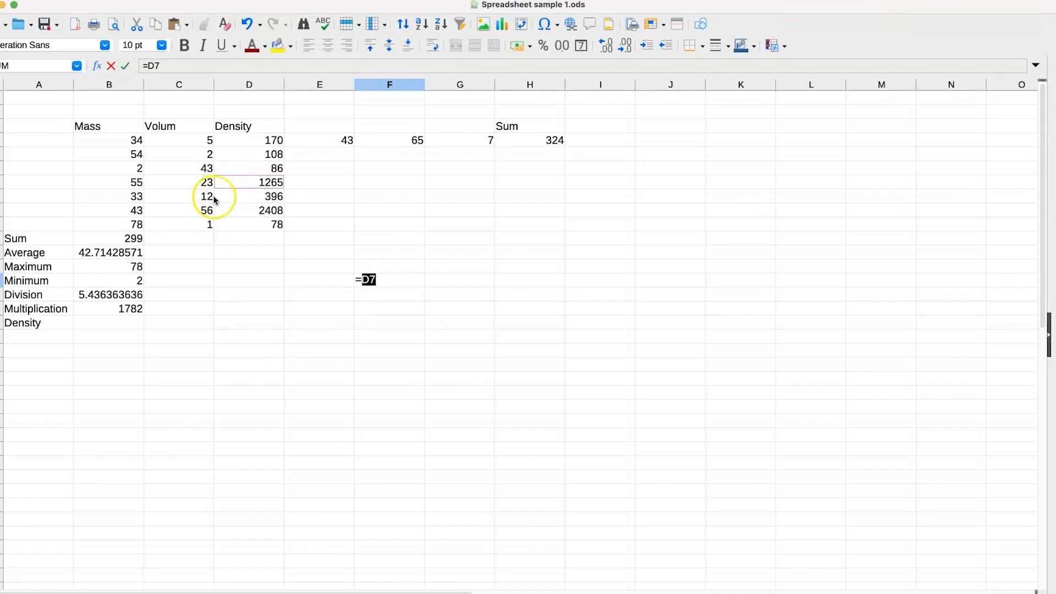
{"action": "type", "text": "*"}
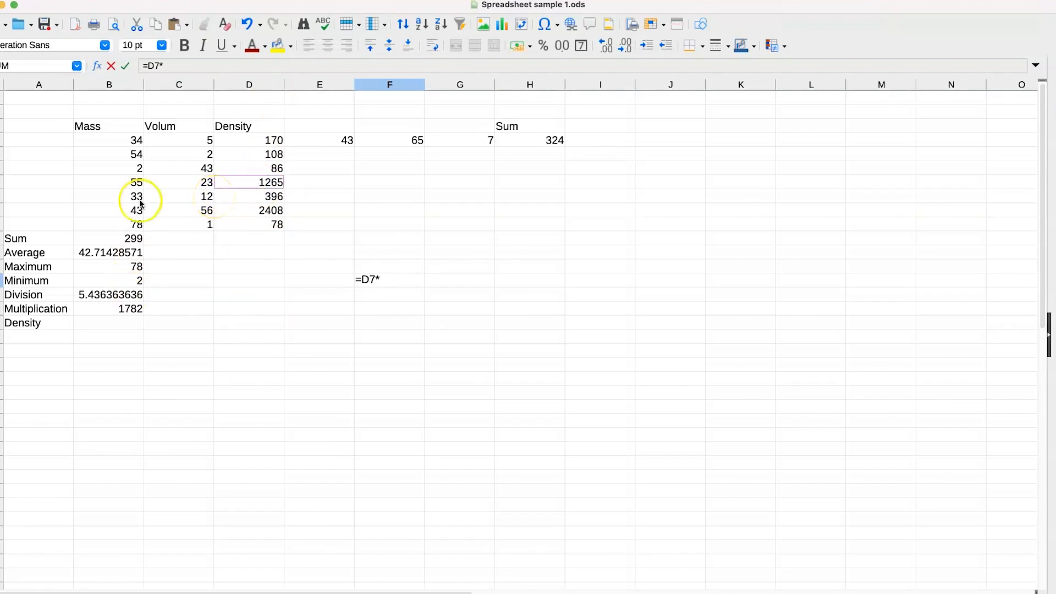
{"action": "left_click", "coordinate": [122, 240]}
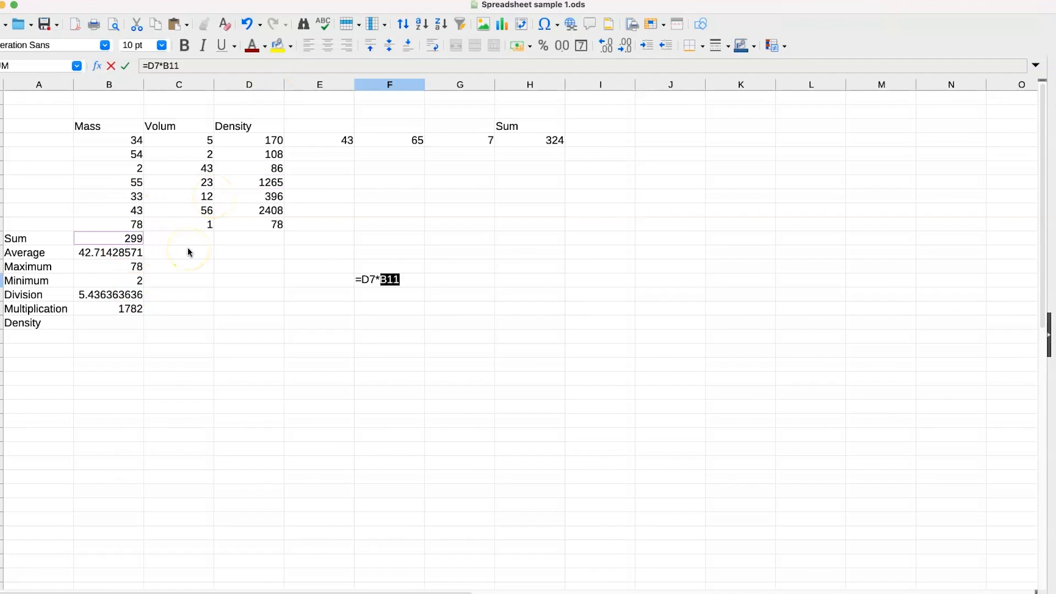
{"action": "key", "text": "Return"}
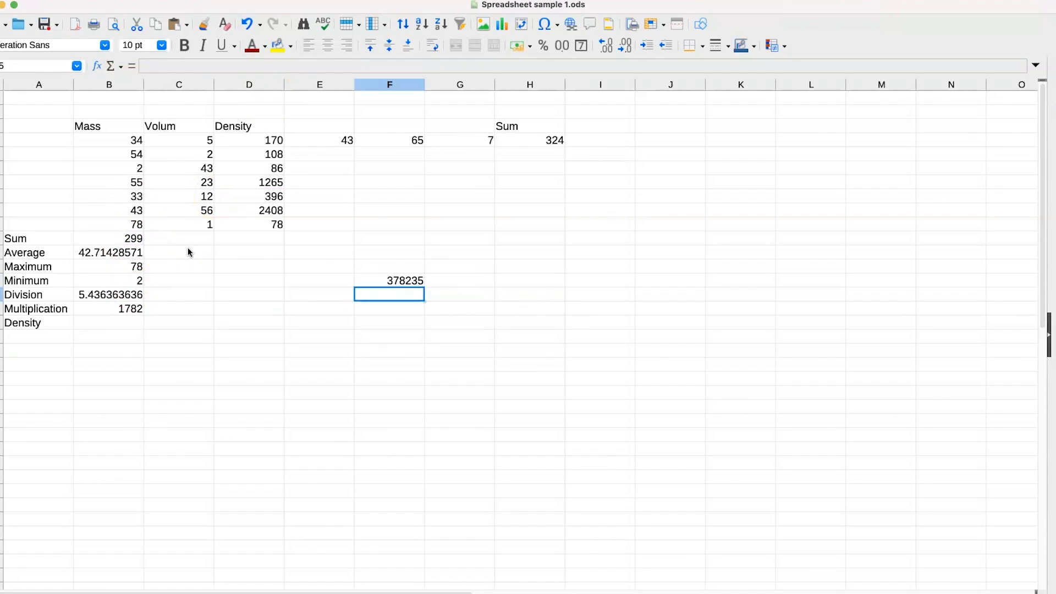